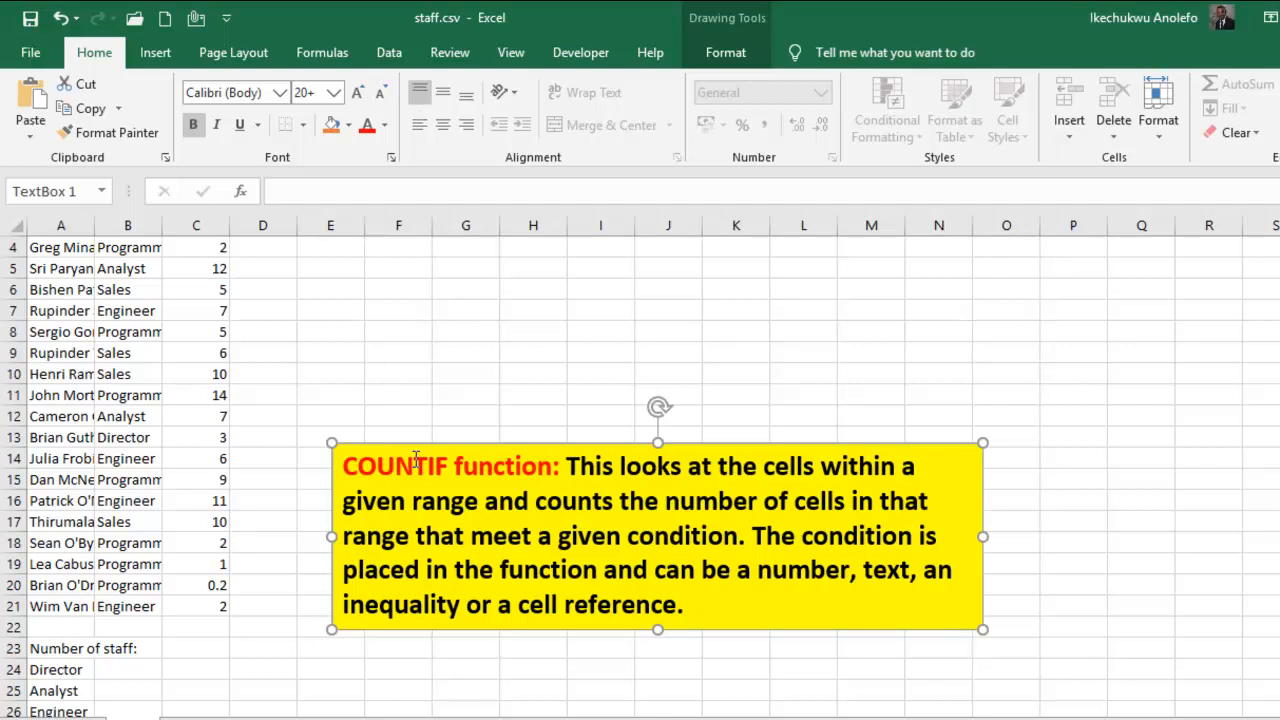
# Begin saving a copy of the file in the Microsoft Excel folder inside Exercises on the Desktop.
pyautogui.click(30, 52)
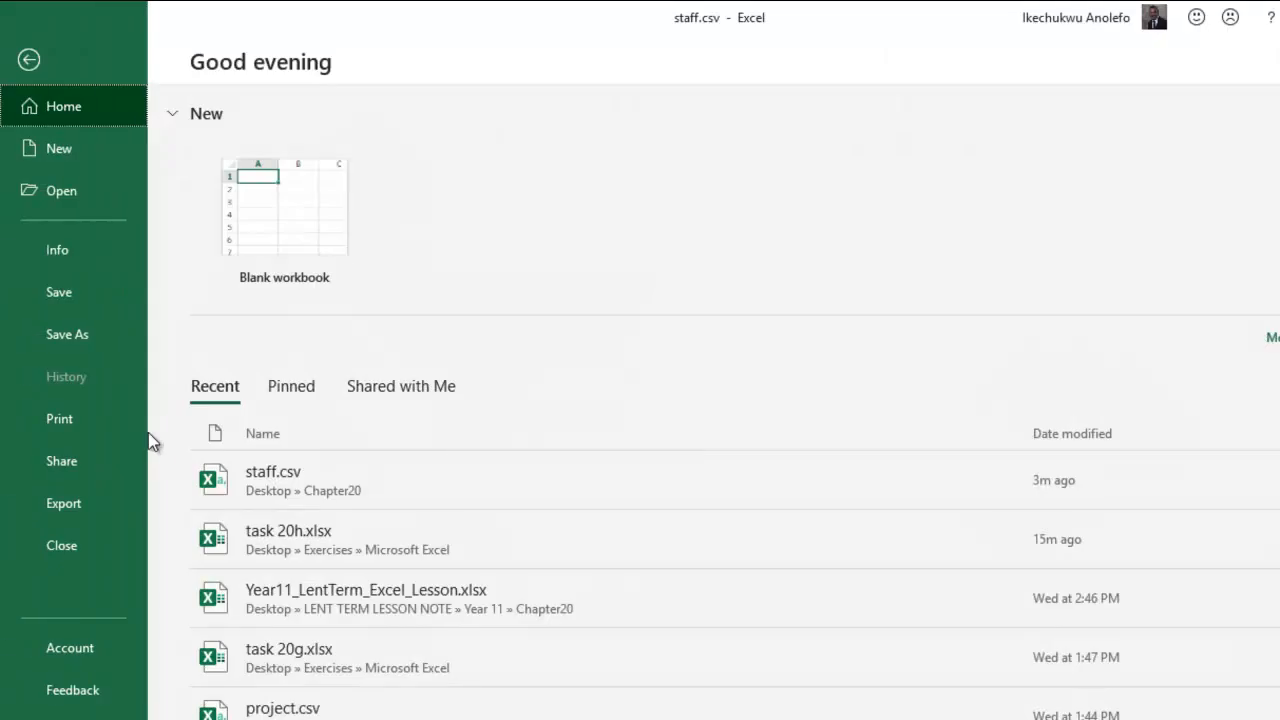
pyautogui.click(88, 336)
pyautogui.click(305, 393)
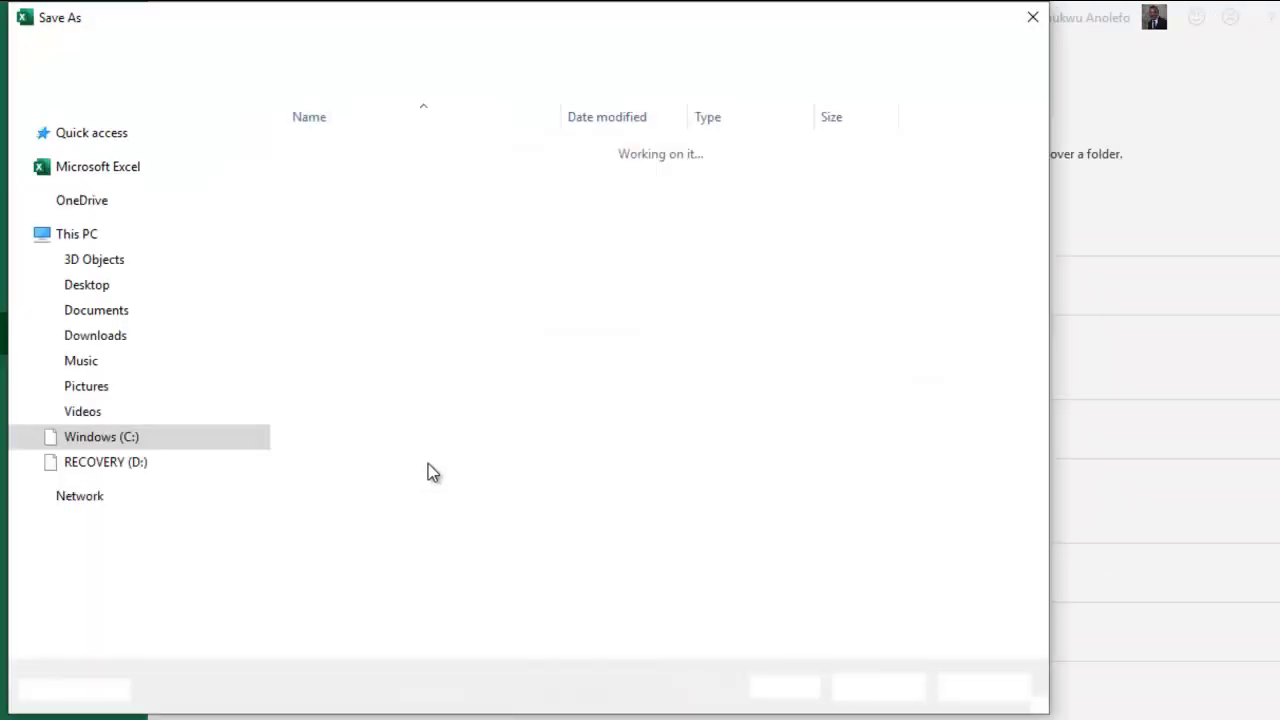
pyautogui.click(88, 290)
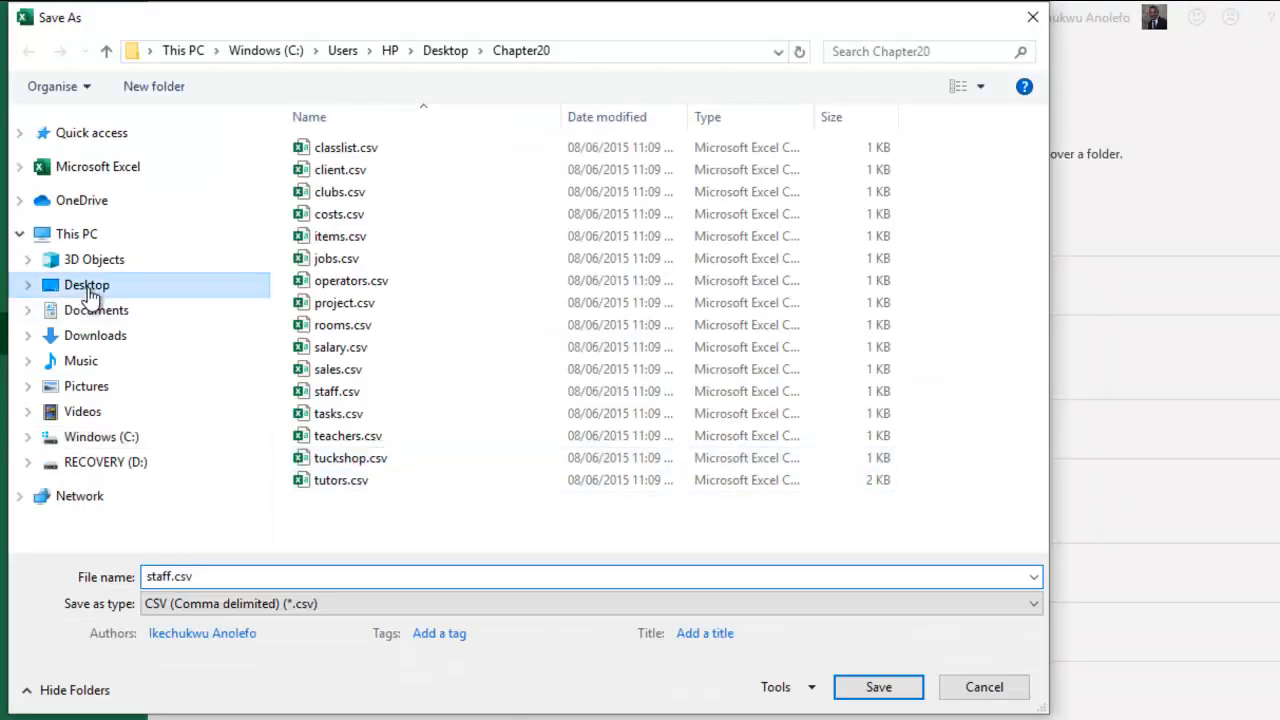
pyautogui.click(833, 216)
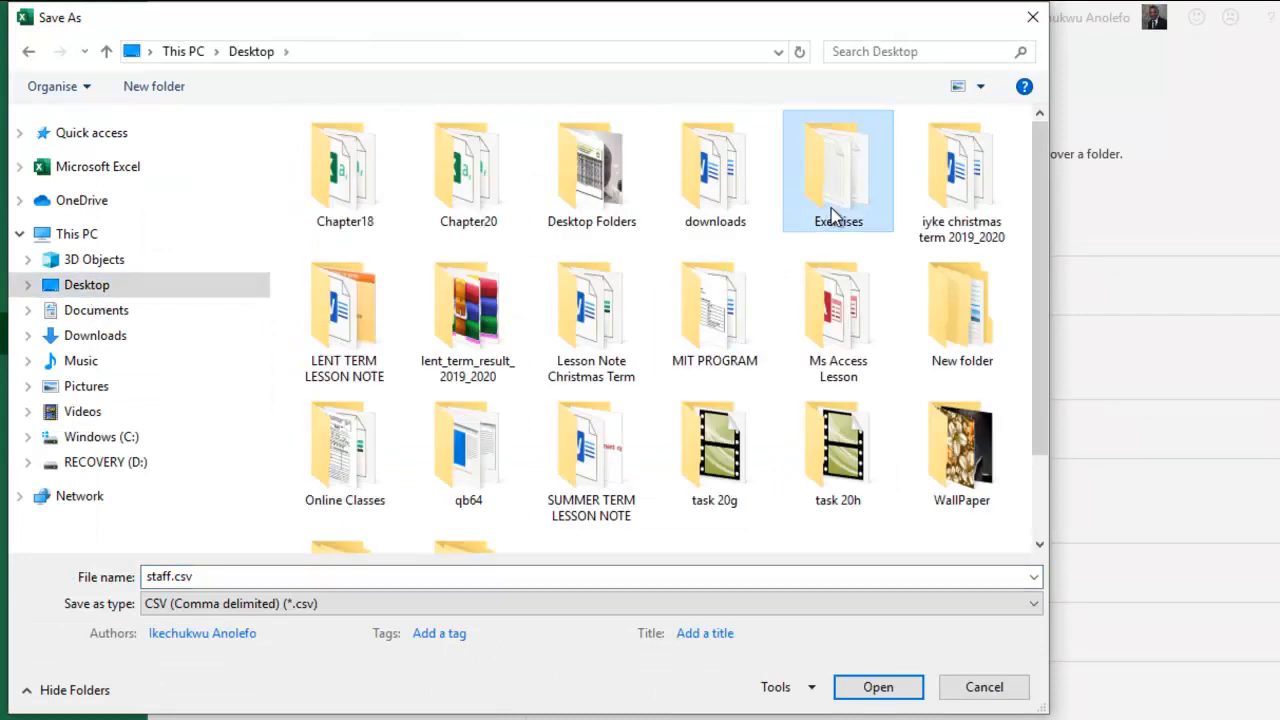
pyautogui.doubleClick(833, 216)
pyautogui.doubleClick(468, 170)
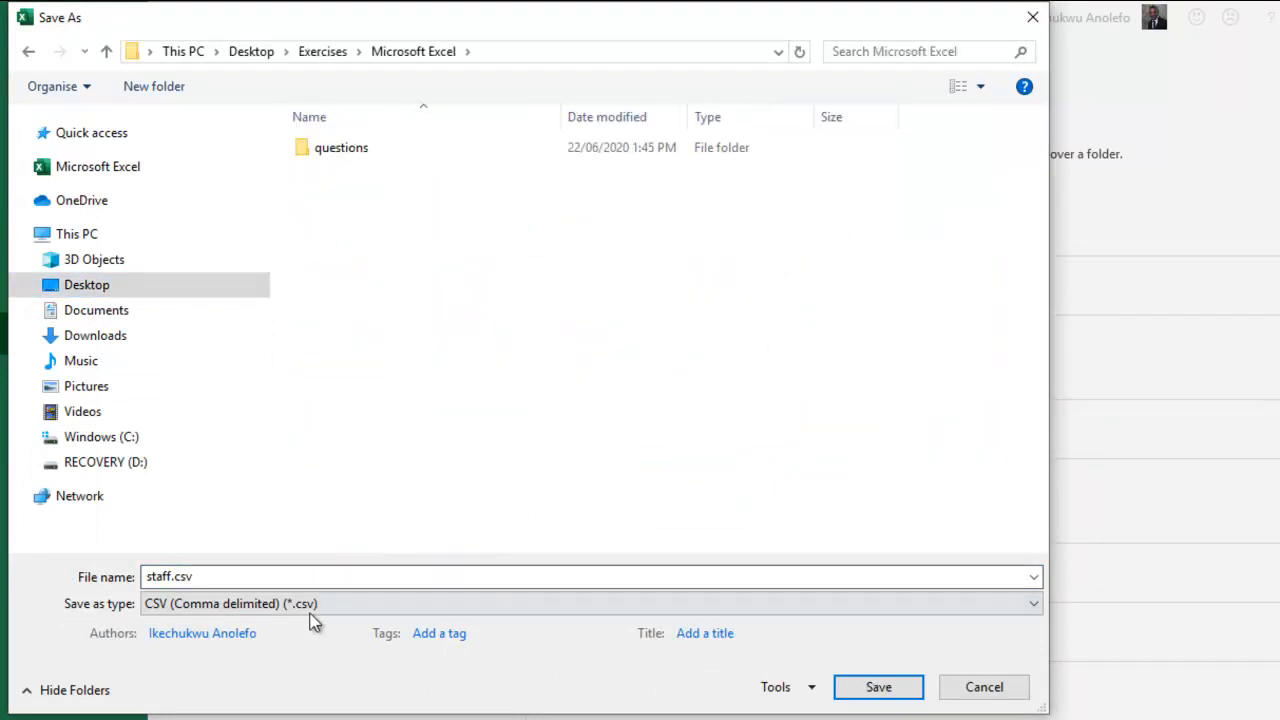
# Save the copy as an Excel Workbook named task 20h.
pyautogui.click(300, 603)
pyautogui.click(195, 140)
pyautogui.doubleClick(281, 577)
pyautogui.write('tas')
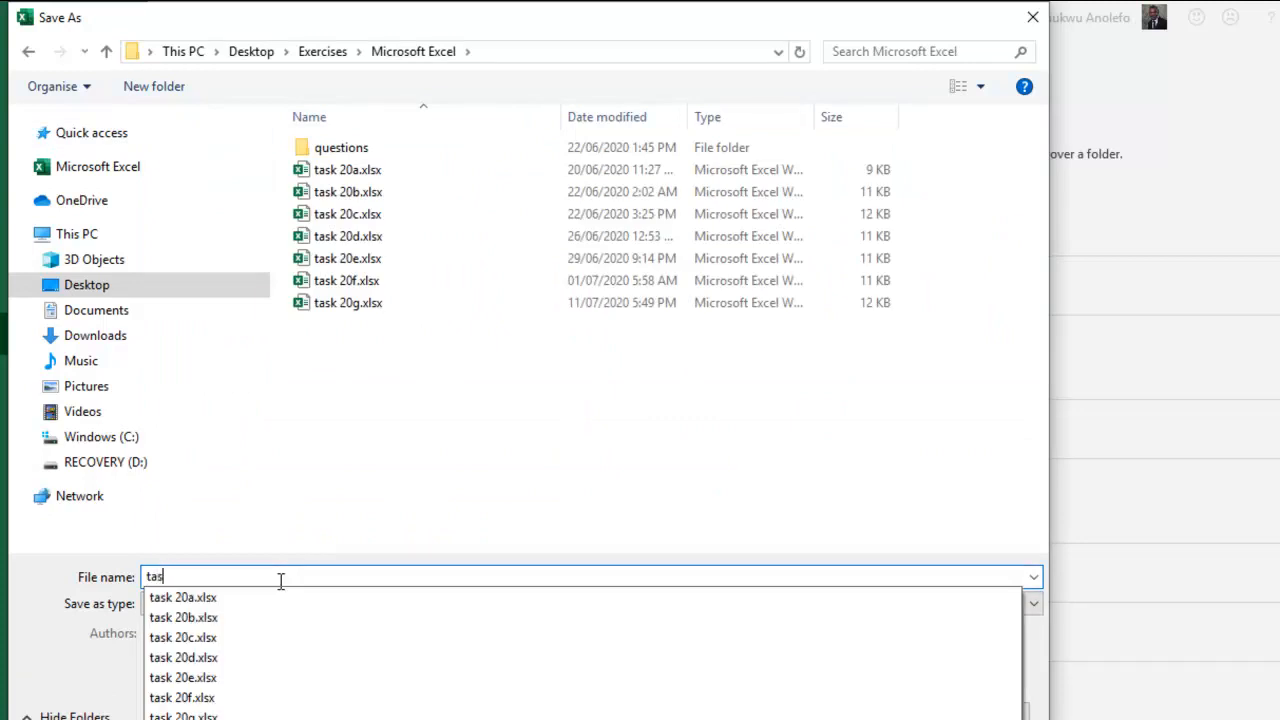
pyautogui.write('k 20h')
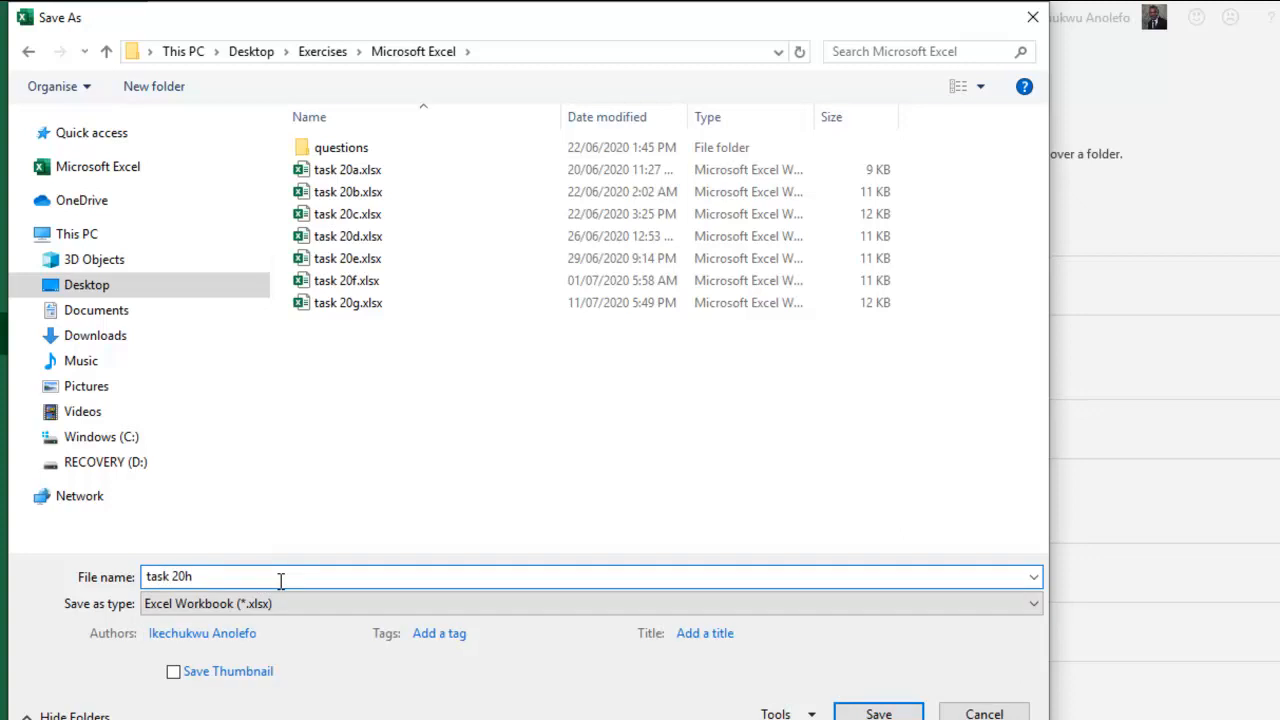
pyautogui.click(879, 713)
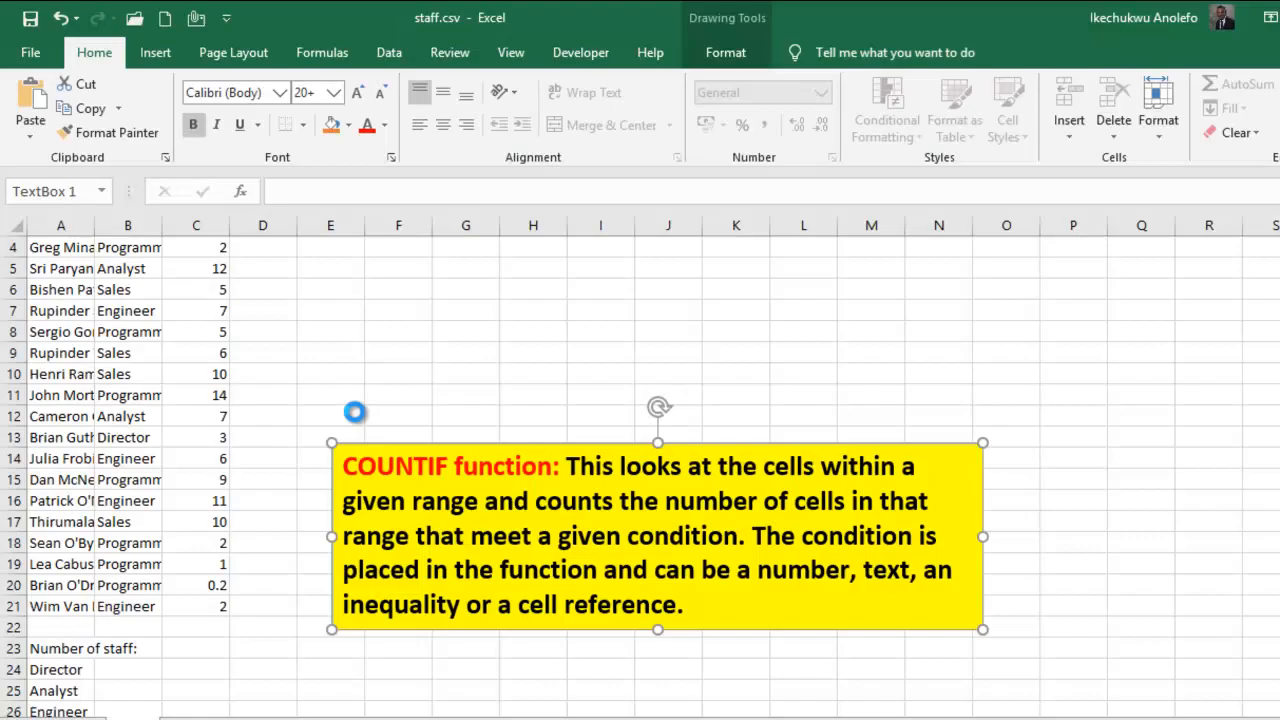
# Deselect the text box and auto-fit the widths of columns A, B and C to their contents.
pyautogui.click(400, 435)
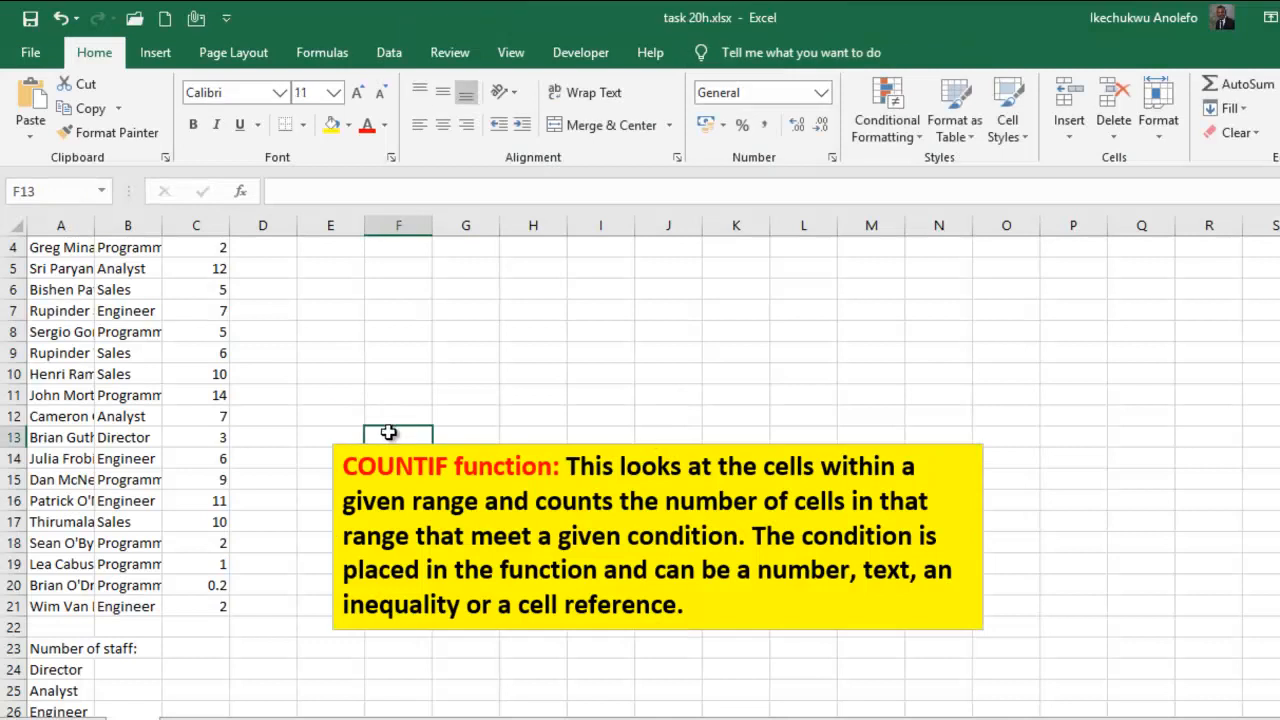
pyautogui.doubleClick(95, 225)
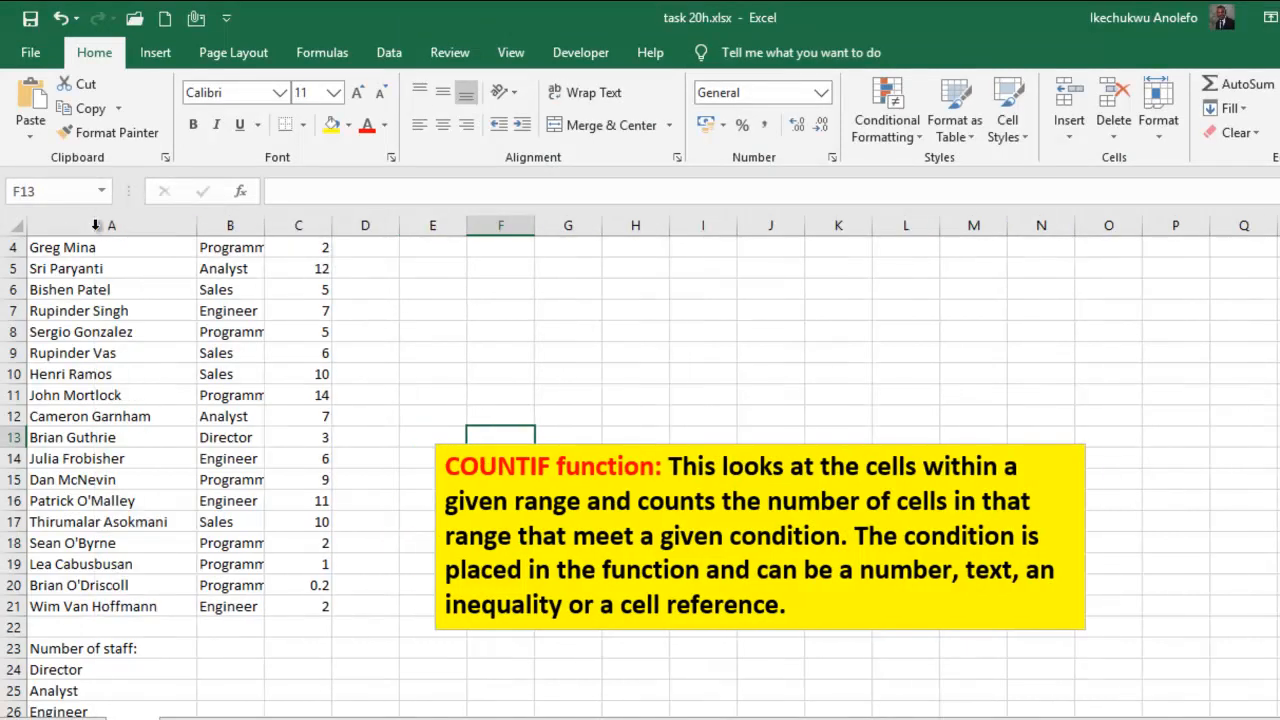
pyautogui.doubleClick(264, 226)
pyautogui.doubleClick(355, 227)
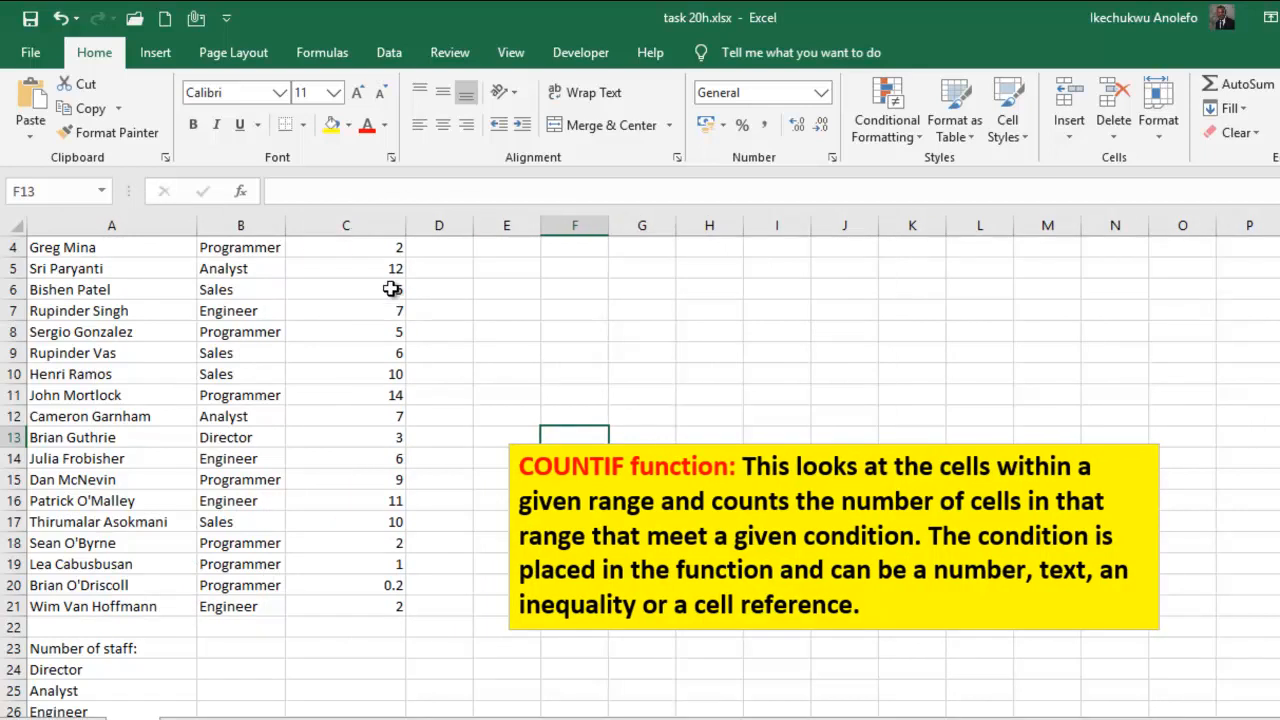
# Examine the job entries in B3:B21, the Number of staff labels and the empty count cells B24:B28.
pyautogui.scroll(1, 395, 317)
pyautogui.scroll(-4, 286, 286)
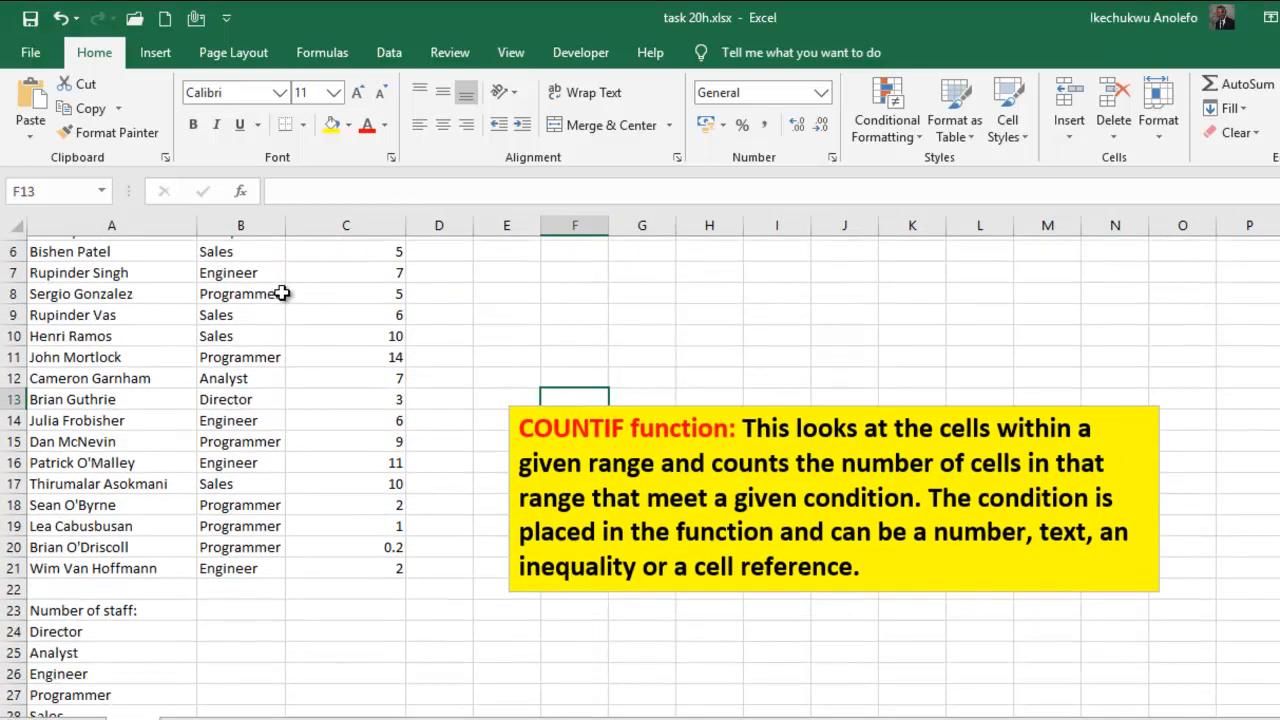
pyautogui.scroll(2, 335, 479)
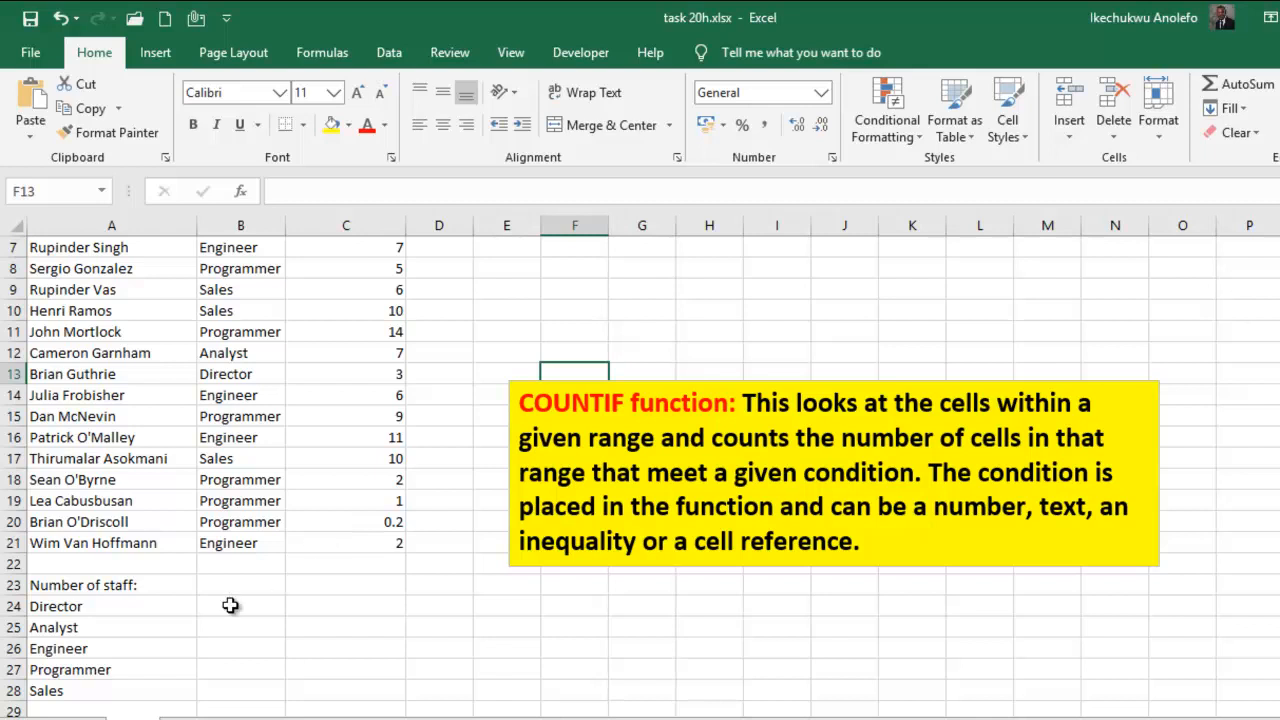
pyautogui.click(234, 608)
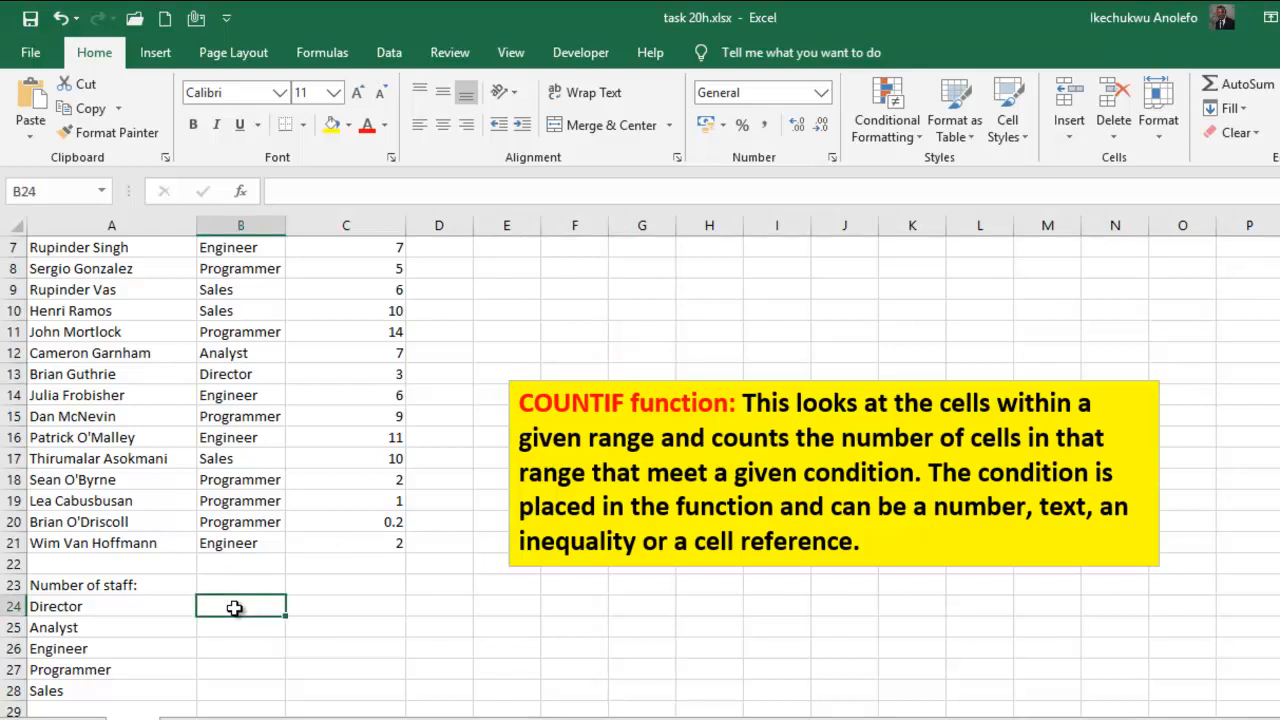
pyautogui.moveTo(234, 608); pyautogui.dragTo(235, 692)
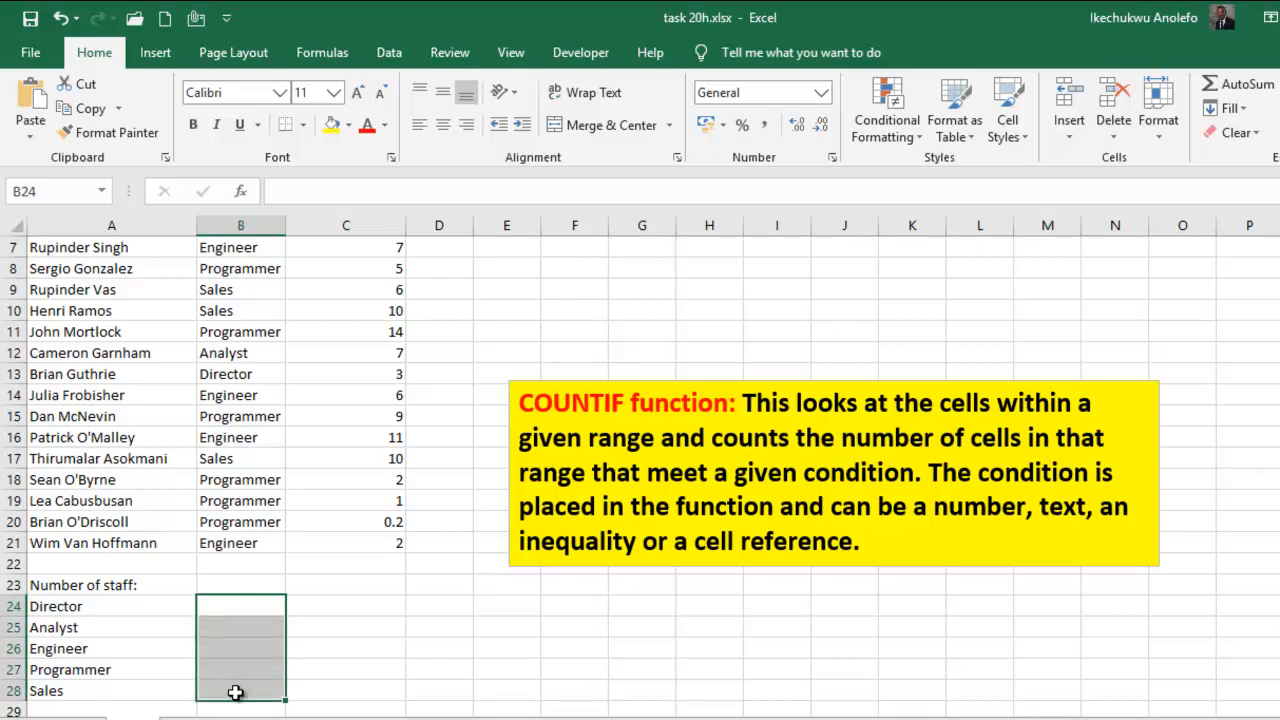
pyautogui.scroll(-2, 235, 692)
pyautogui.click(225, 483)
pyautogui.scroll(4, 222, 483)
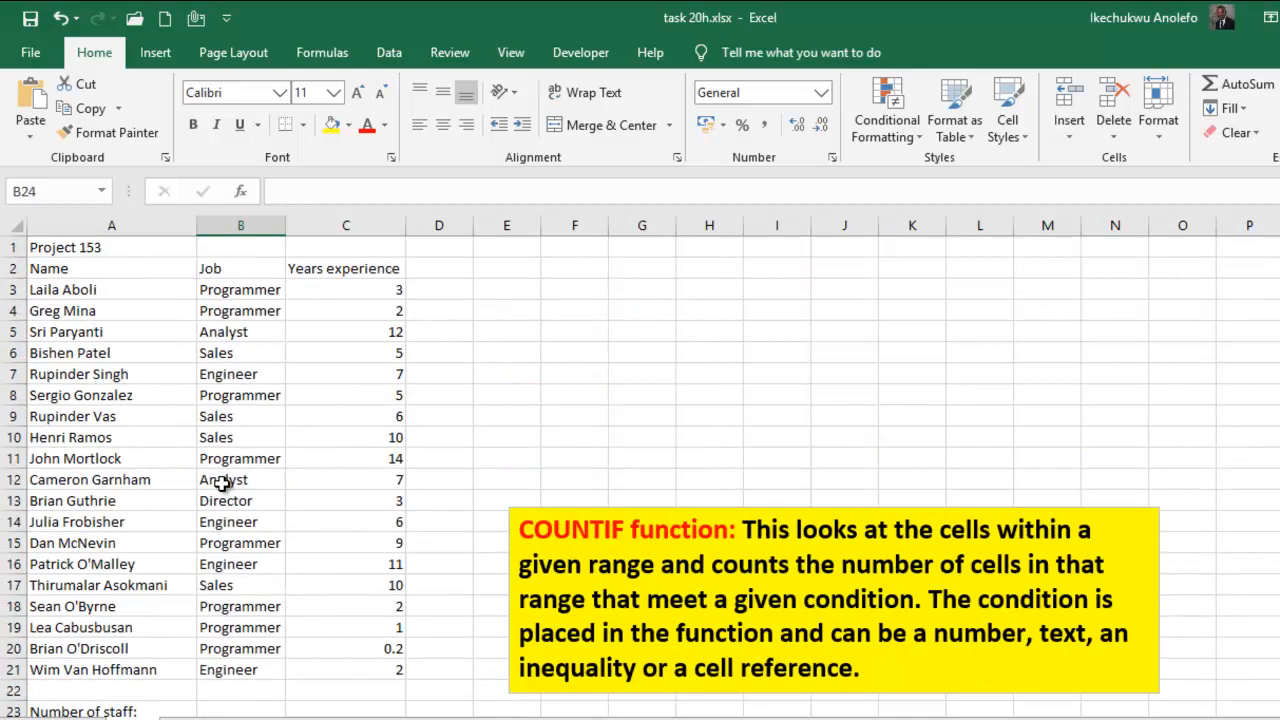
pyautogui.moveTo(242, 295); pyautogui.dragTo(250, 669)
pyautogui.scroll(-4, 250, 660)
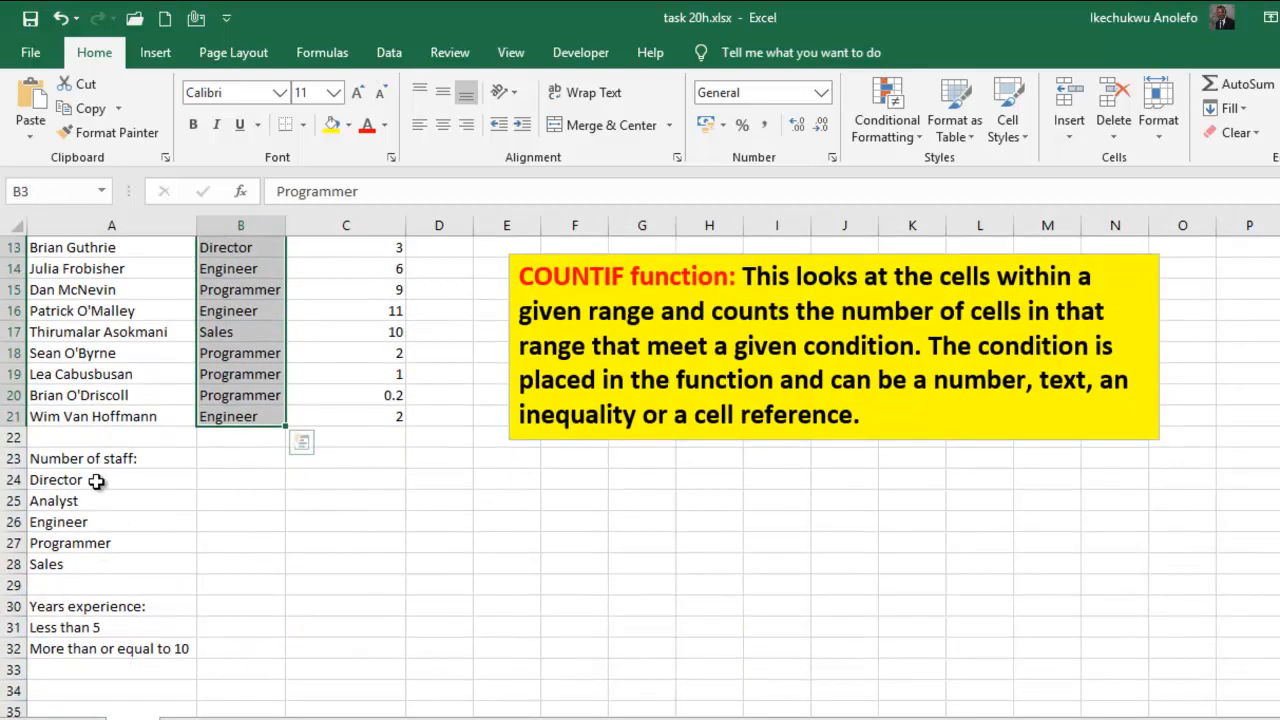
pyautogui.click(95, 481)
pyautogui.click(235, 480)
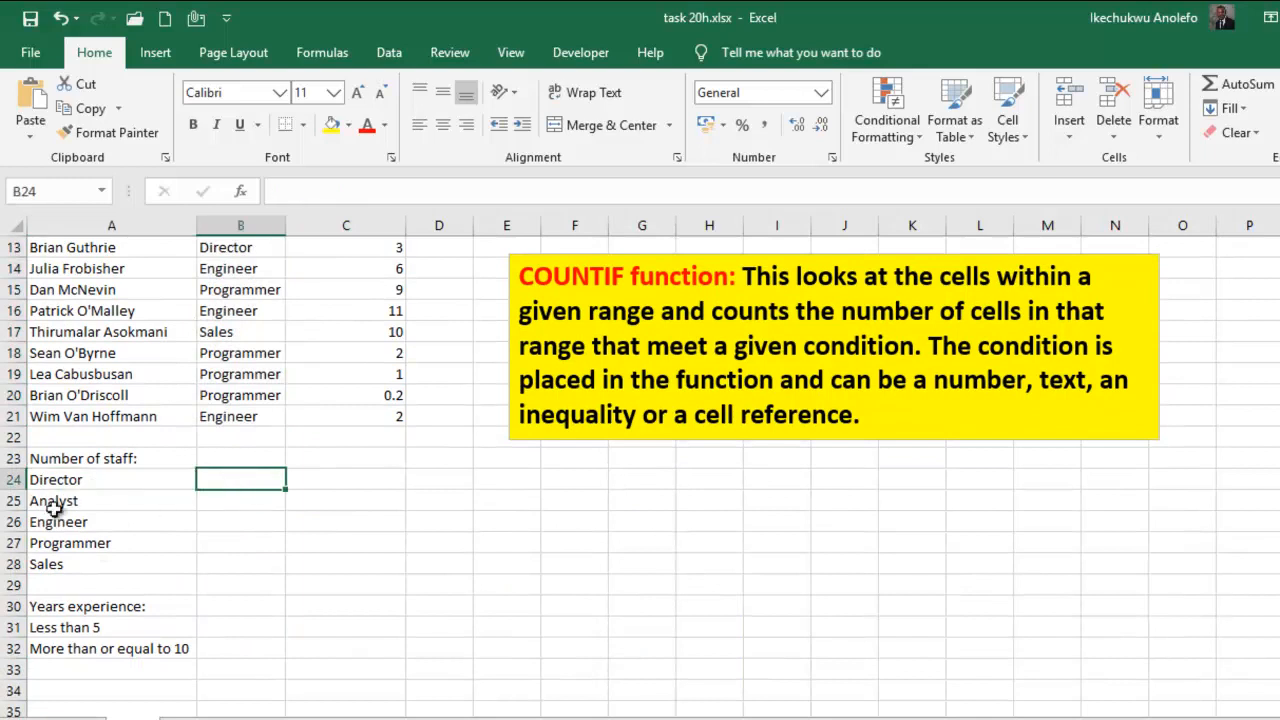
pyautogui.click(234, 502)
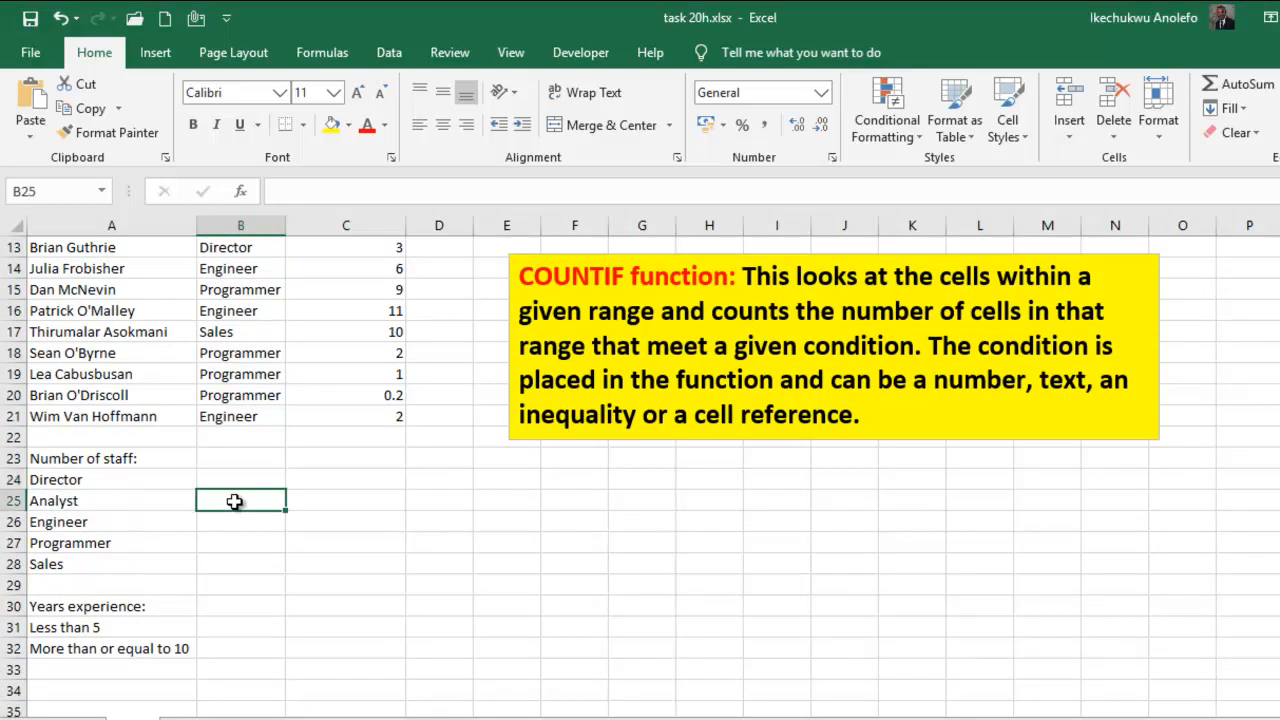
pyautogui.scroll(4, 234, 502)
pyautogui.click(237, 291)
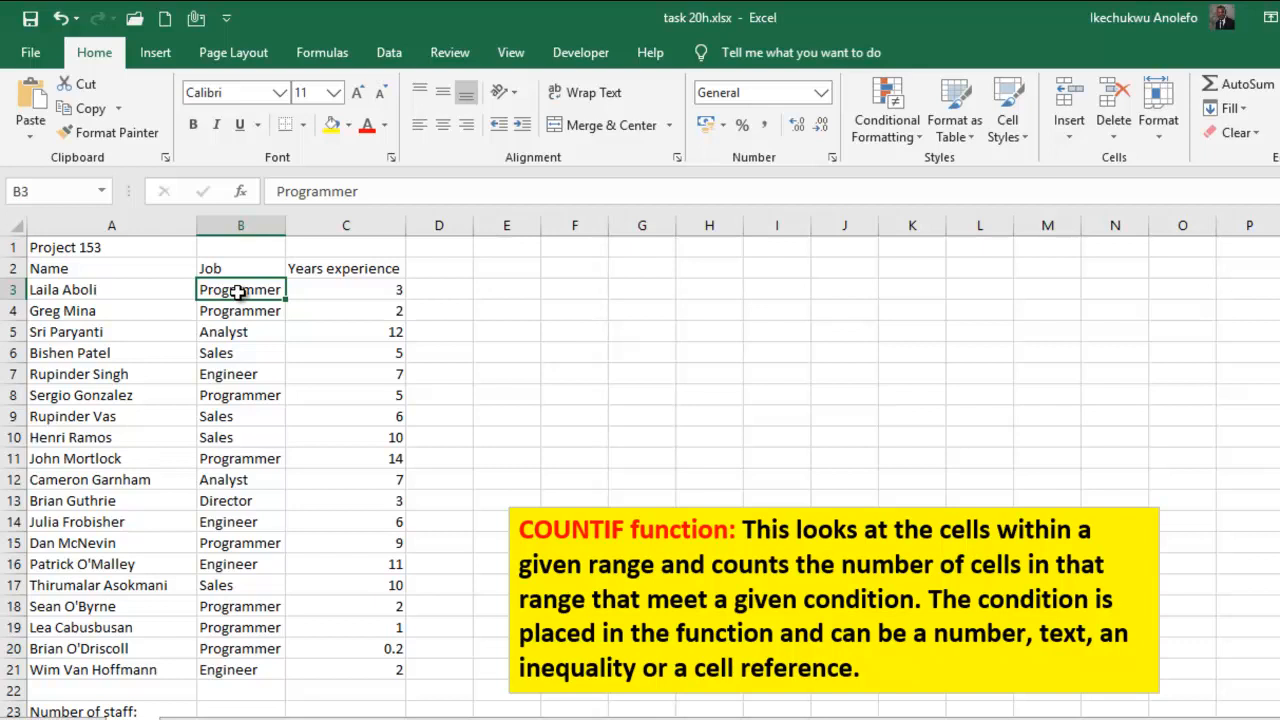
pyautogui.scroll(-3, 237, 291)
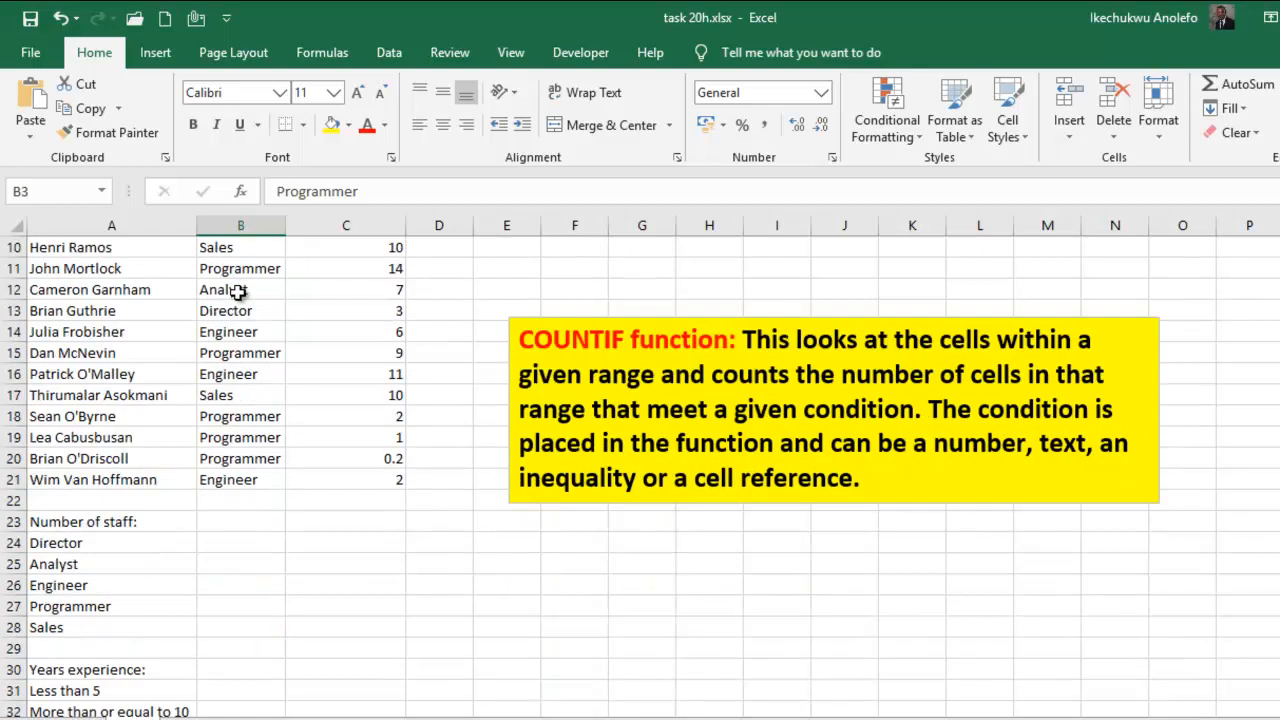
# Start a COUNTIF formula in B24 with the job entries B3:B21 as its range.
pyautogui.click(228, 544)
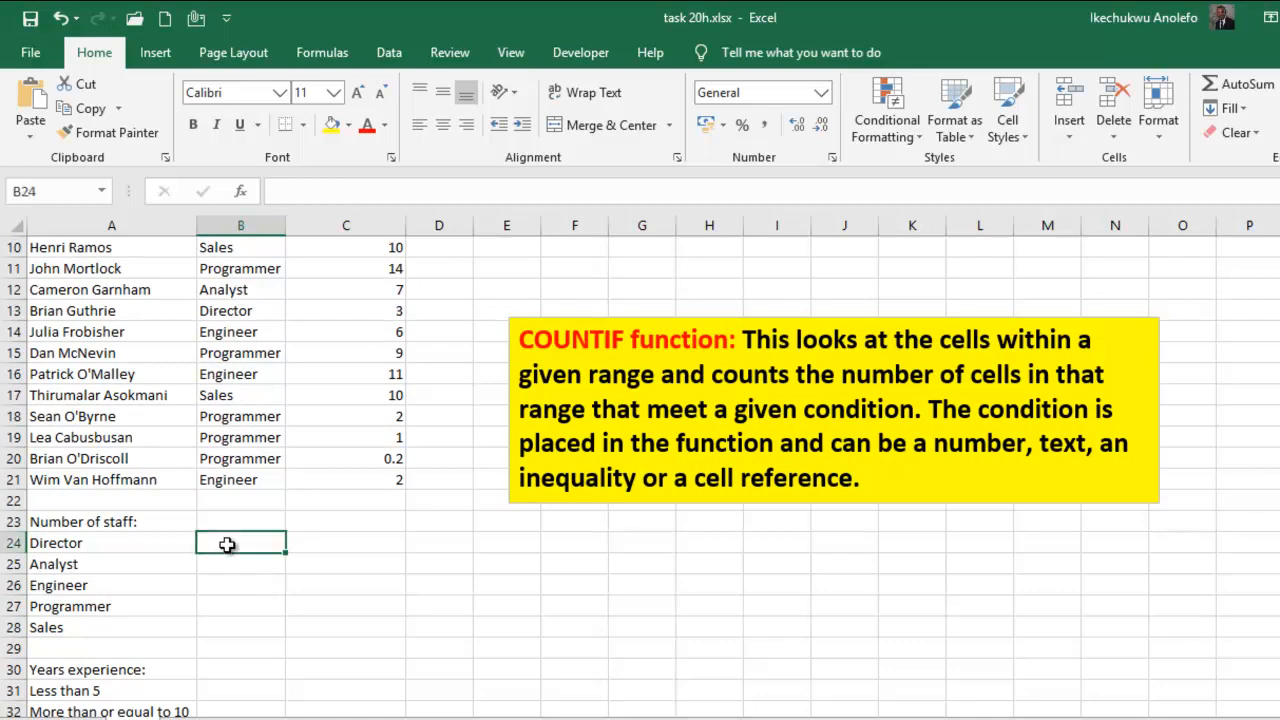
pyautogui.write('=')
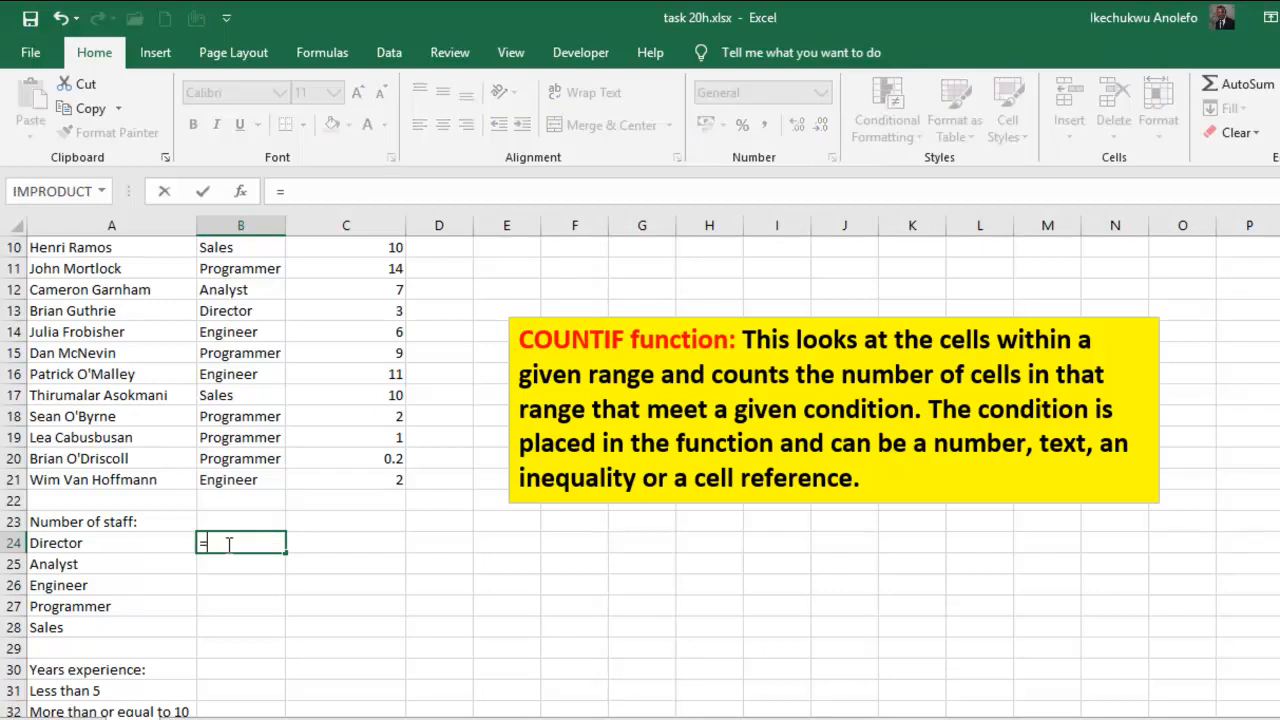
pyautogui.write('countif')
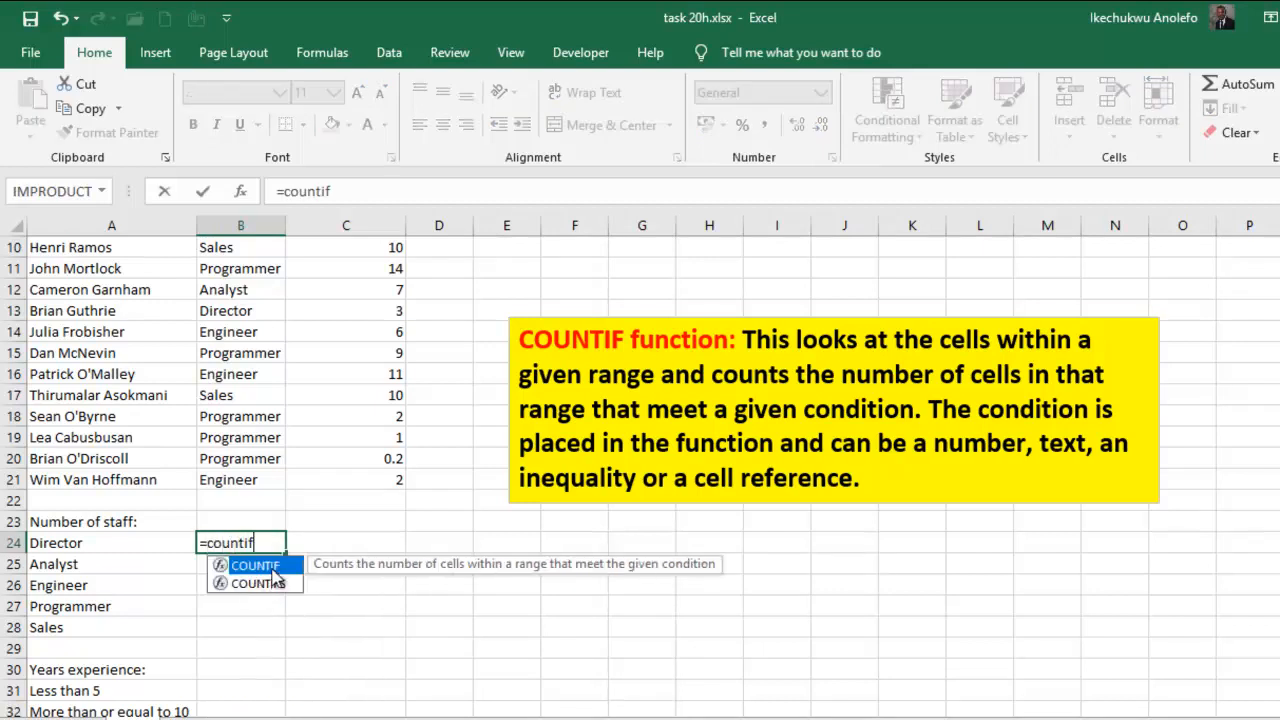
pyautogui.doubleClick(272, 570)
pyautogui.scroll(3, 251, 509)
pyautogui.moveTo(234, 296); pyautogui.dragTo(250, 675)
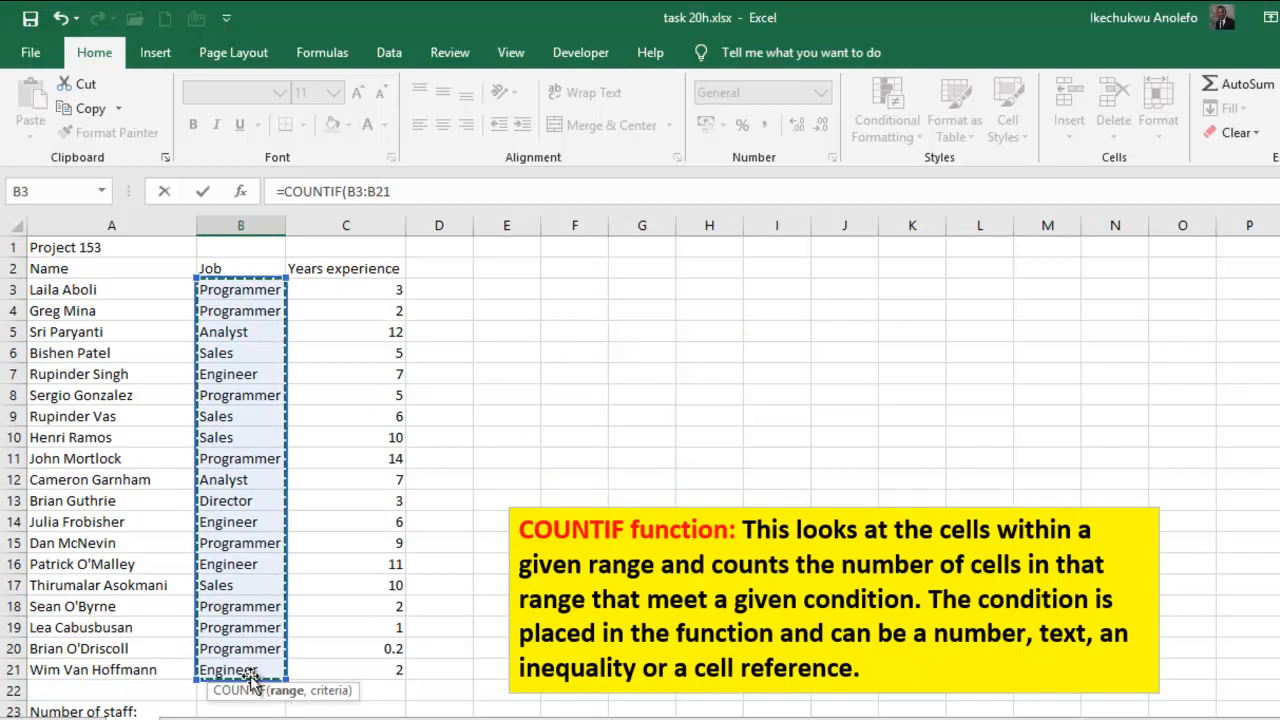
# Make the formula's range absolute as $B$3:$B$21 and complete it with A24 as the criteria.
pyautogui.scroll(-2, 250, 675)
pyautogui.moveTo(314, 607); pyautogui.dragTo(272, 612)
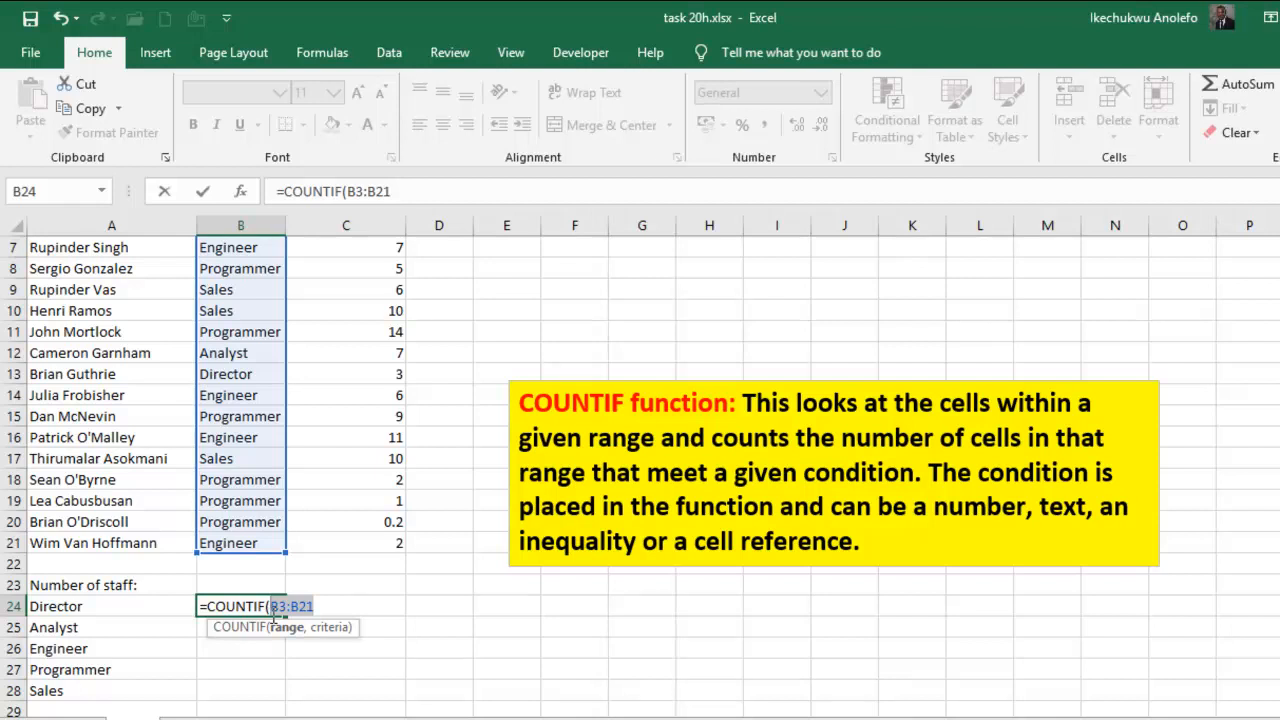
pyautogui.press('F4')
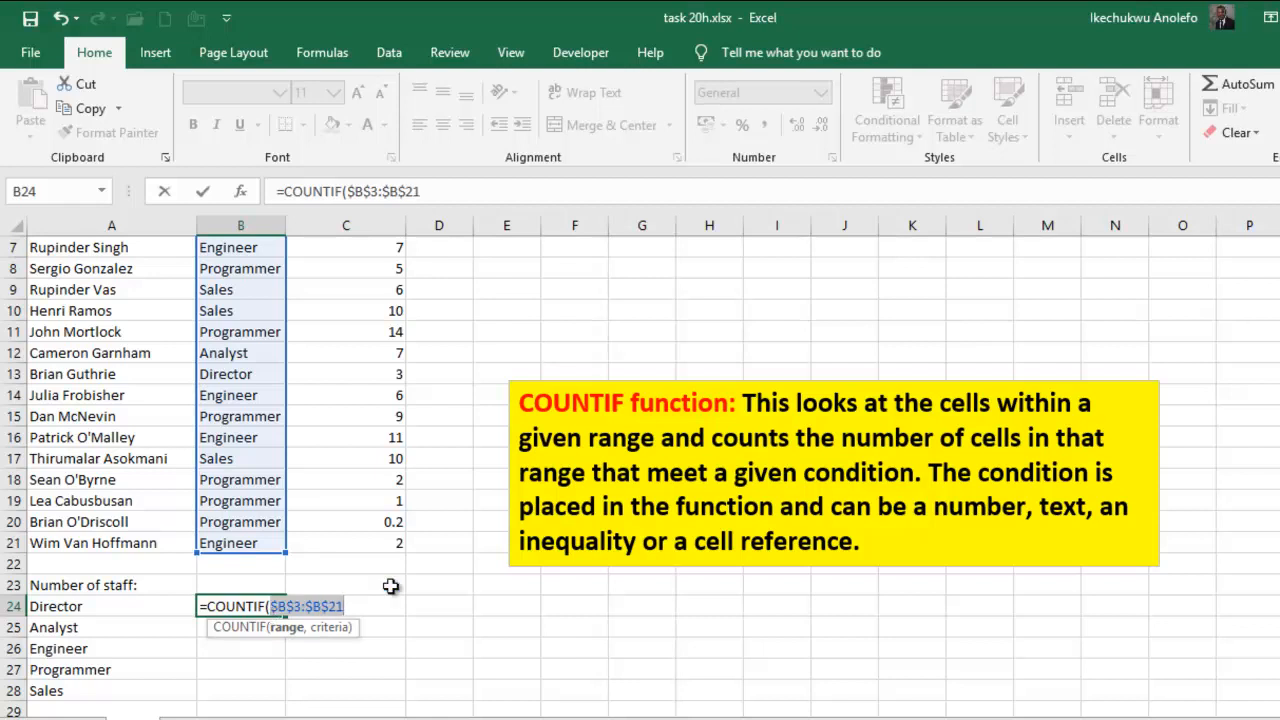
pyautogui.click(357, 607)
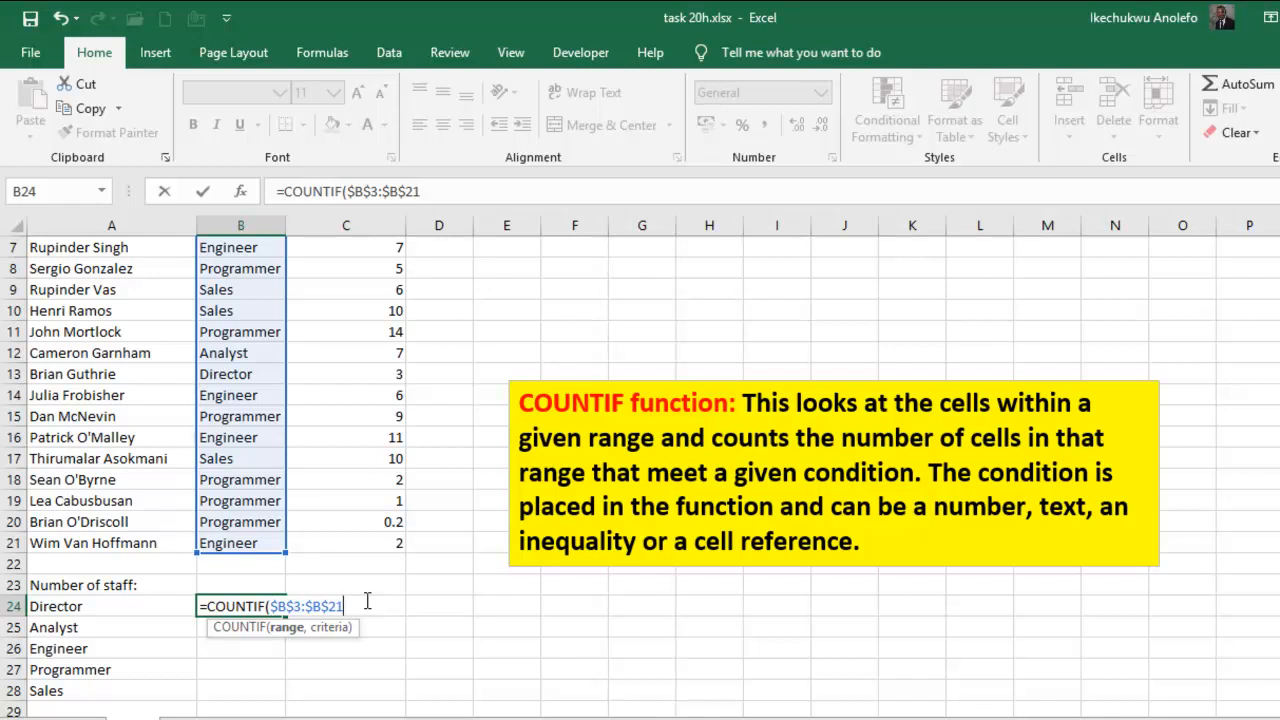
pyautogui.write(',')
pyautogui.click(96, 606)
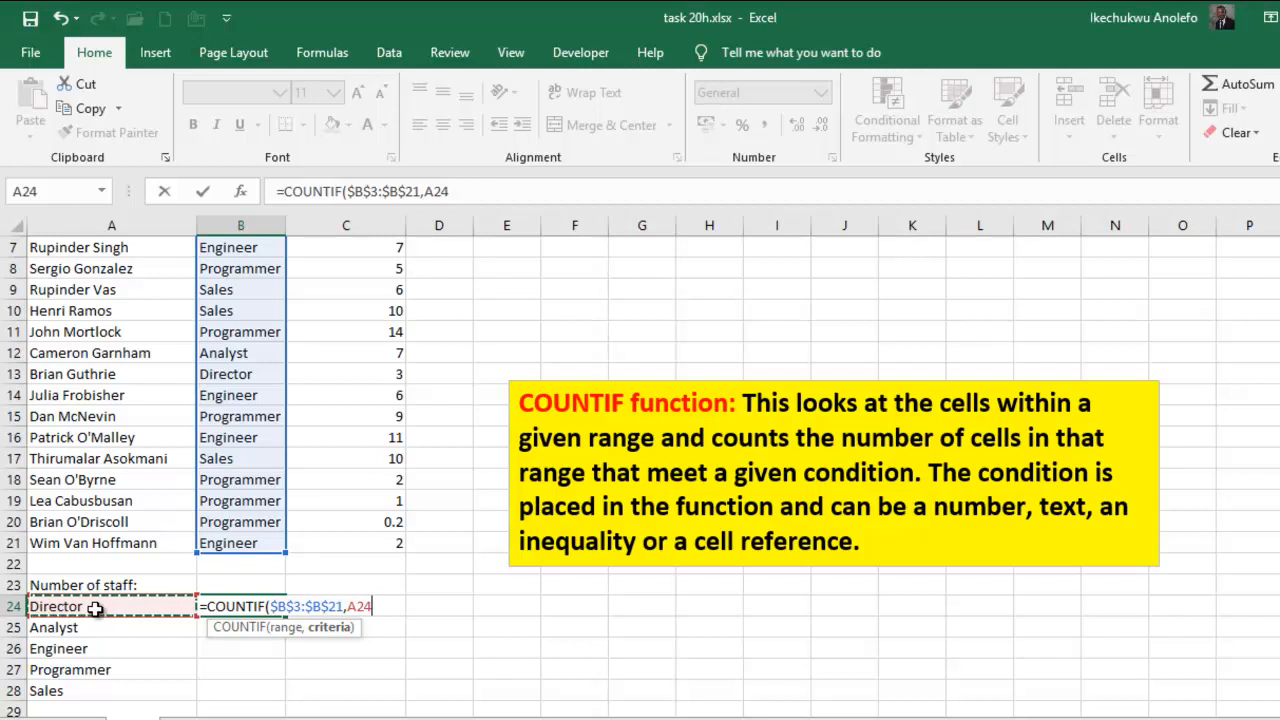
pyautogui.write(')')
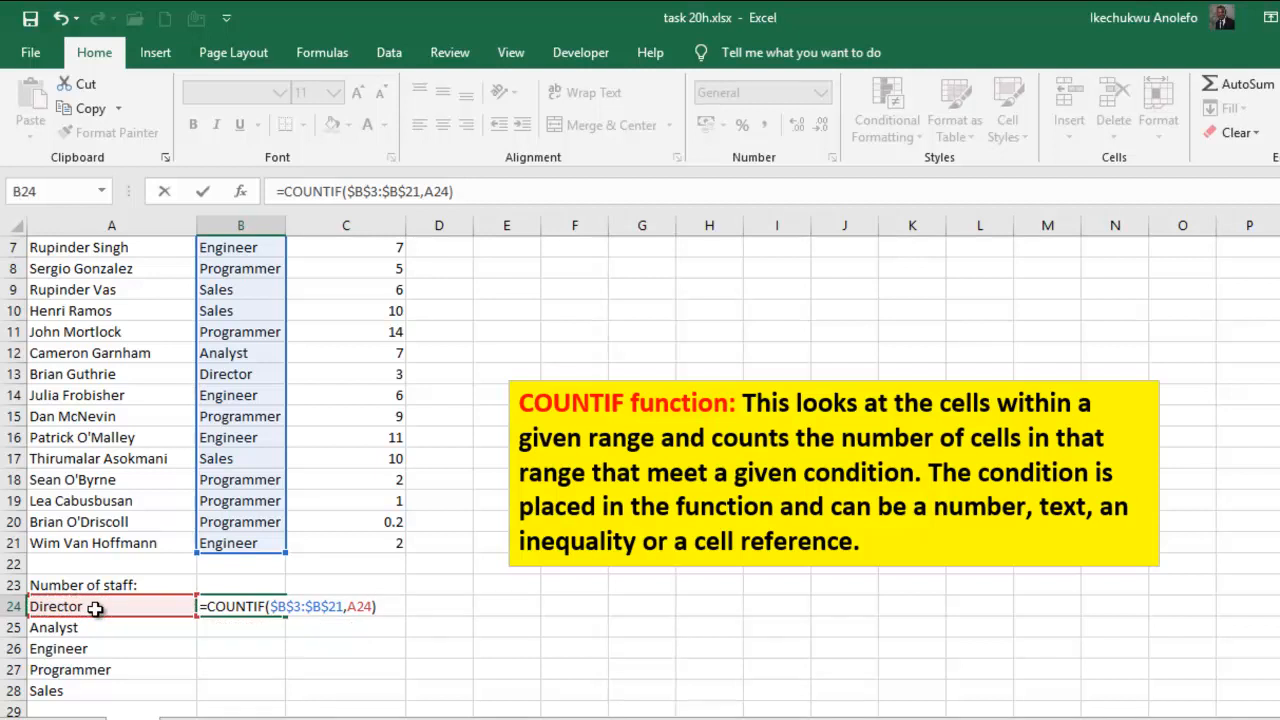
pyautogui.press('Return')
# Check the Director count in B24 against the job entries in B3:B21.
pyautogui.scroll(2, 246, 545)
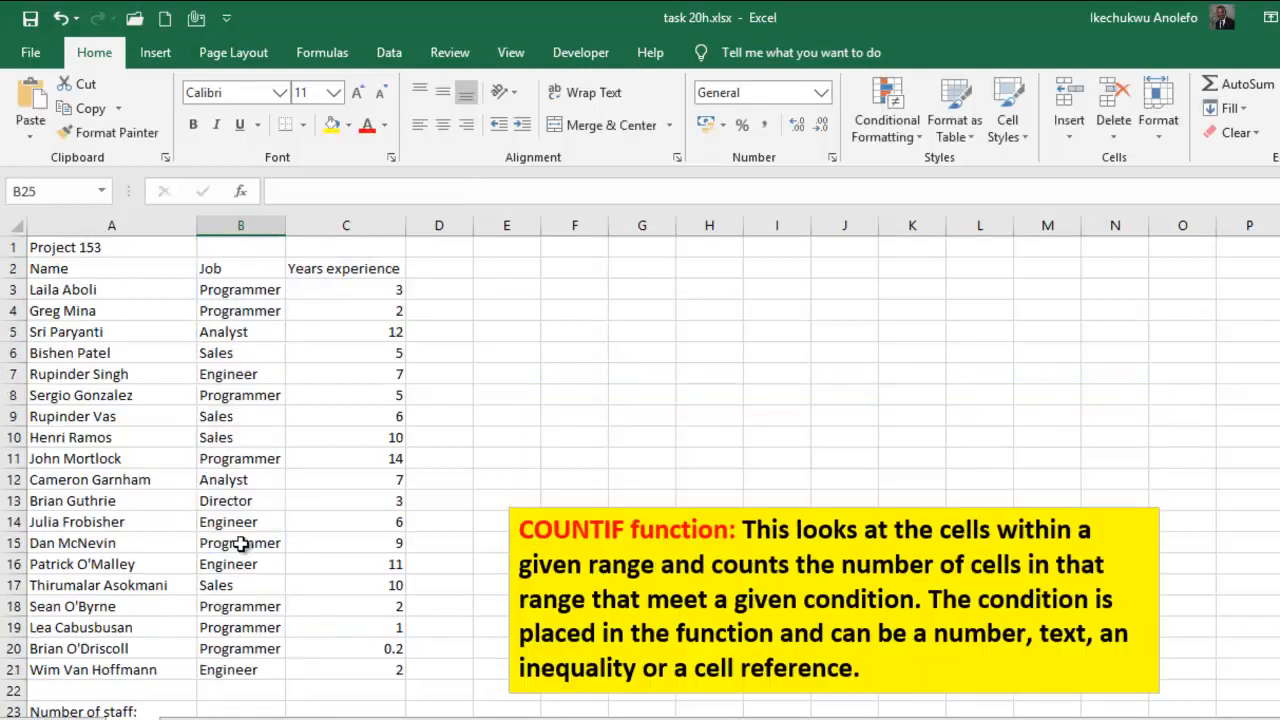
pyautogui.click(249, 292)
pyautogui.moveTo(249, 292); pyautogui.dragTo(250, 669)
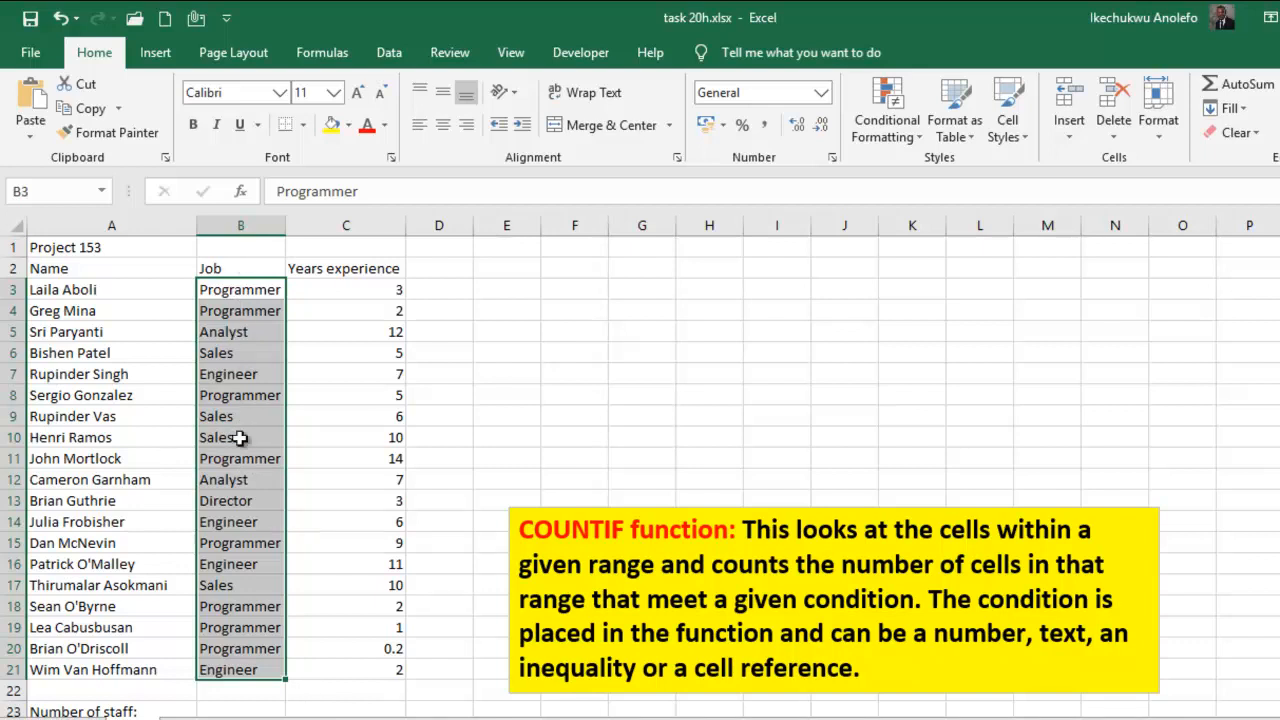
pyautogui.scroll(-2, 247, 563)
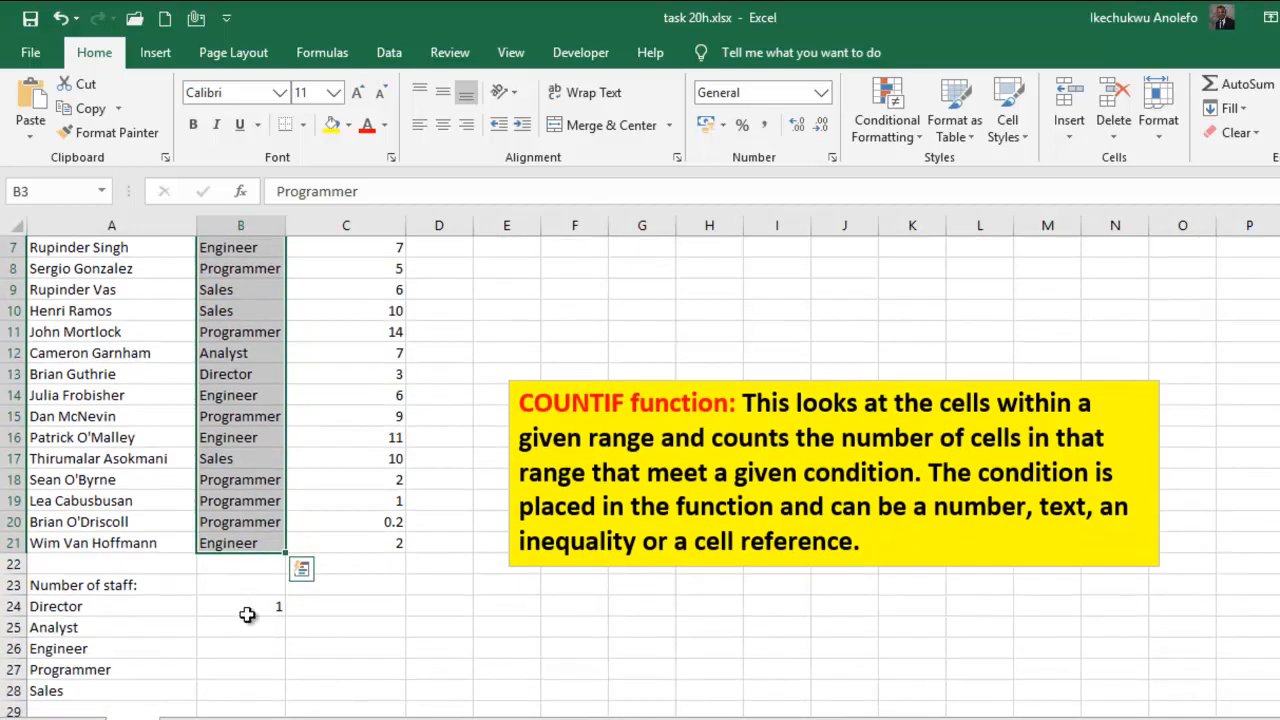
pyautogui.click(268, 612)
pyautogui.click(244, 630)
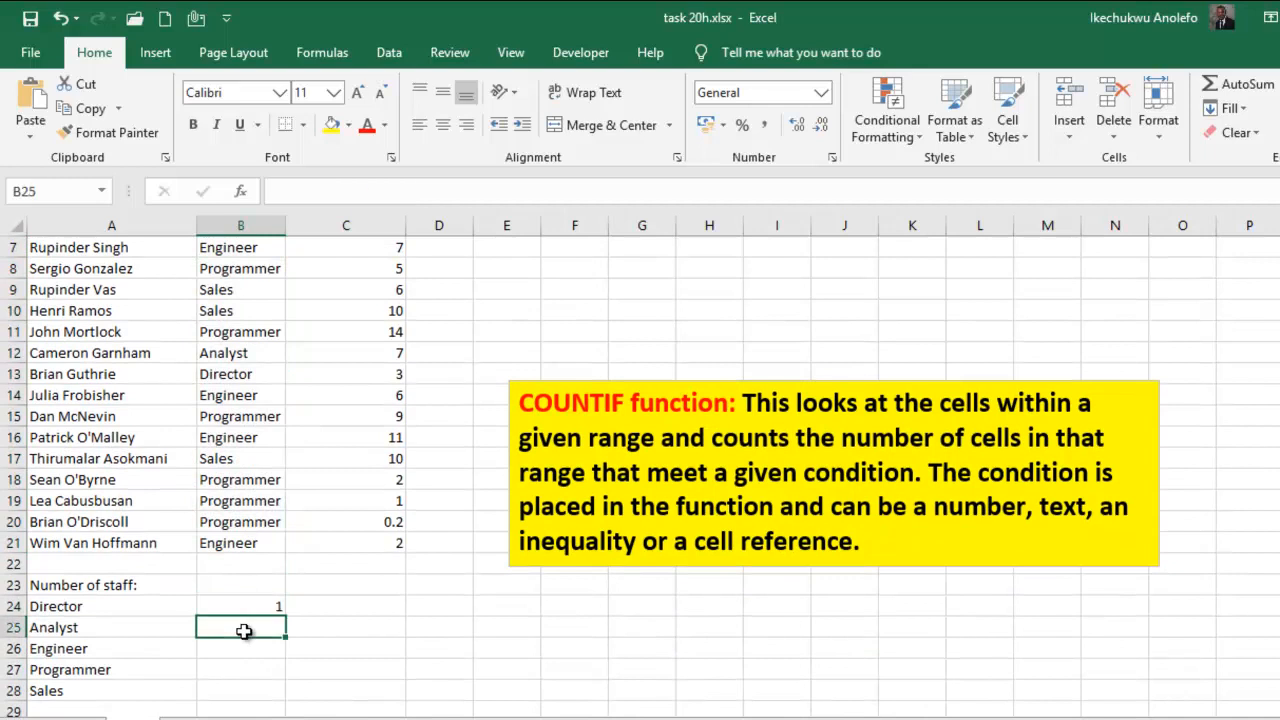
pyautogui.write('=count')
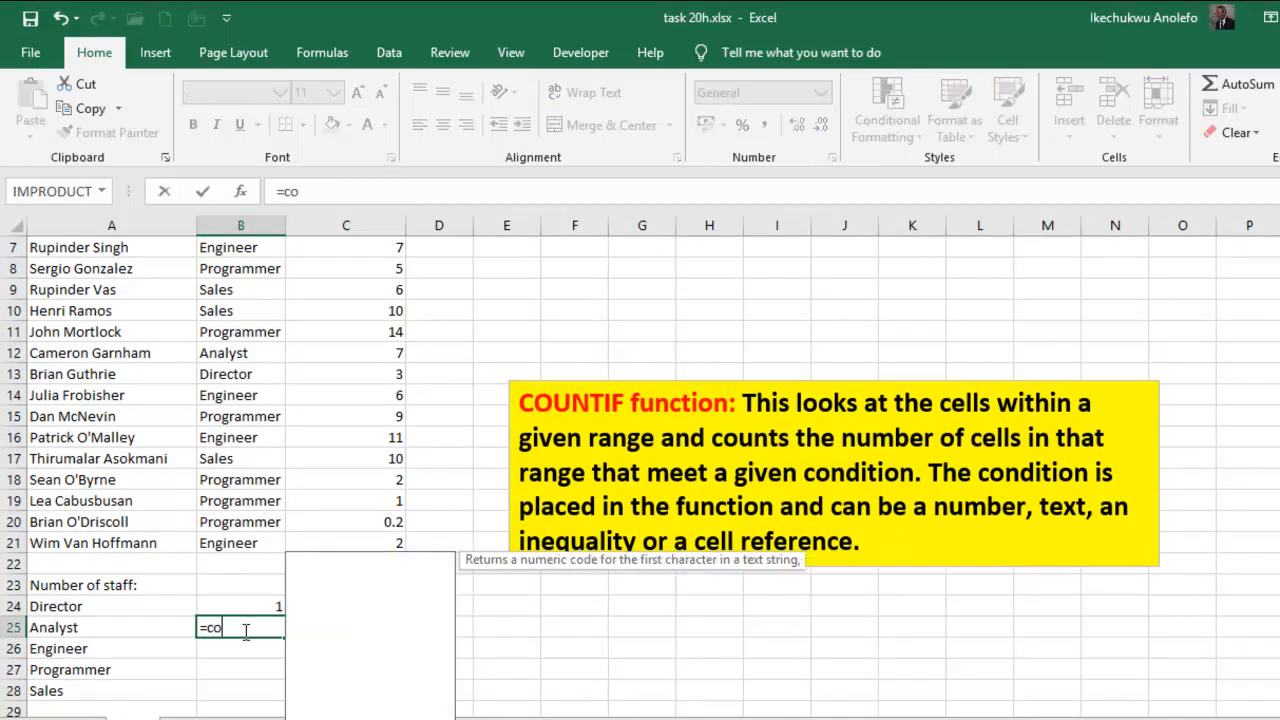
pyautogui.press('Escape')
pyautogui.press('Escape')
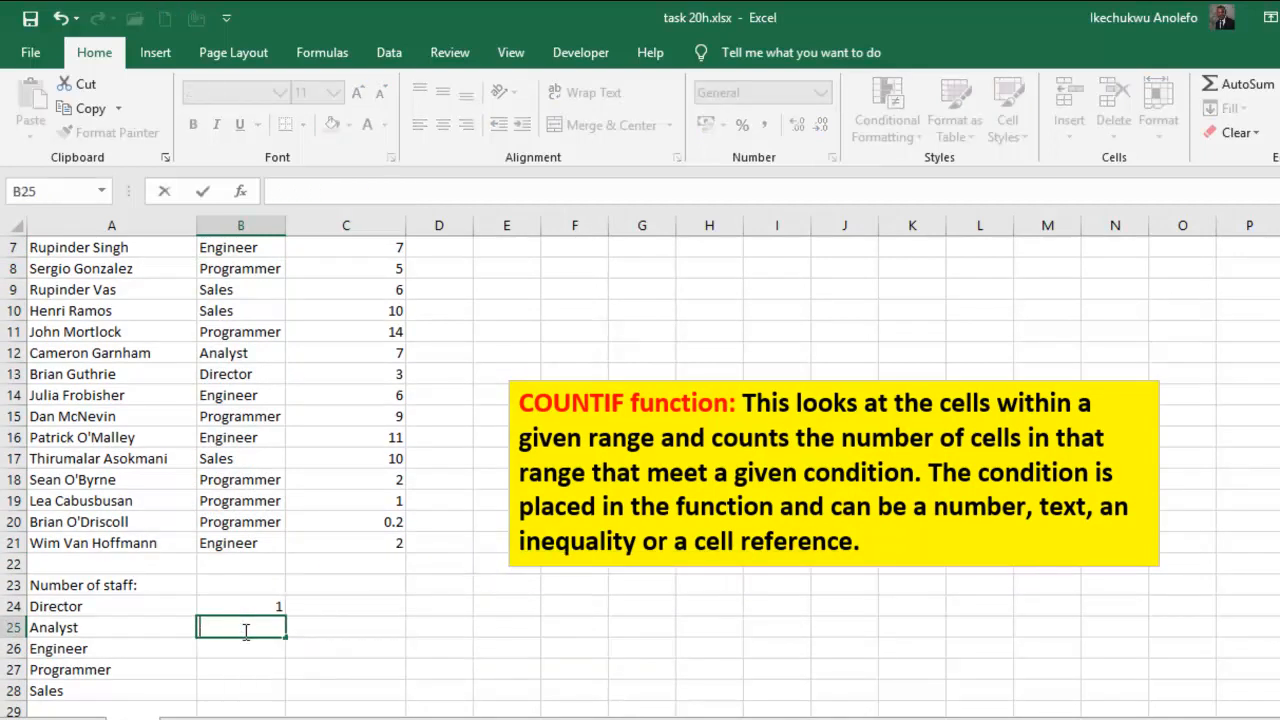
# Fill the COUNTIF formula from B24 down through B28.
pyautogui.click(260, 606)
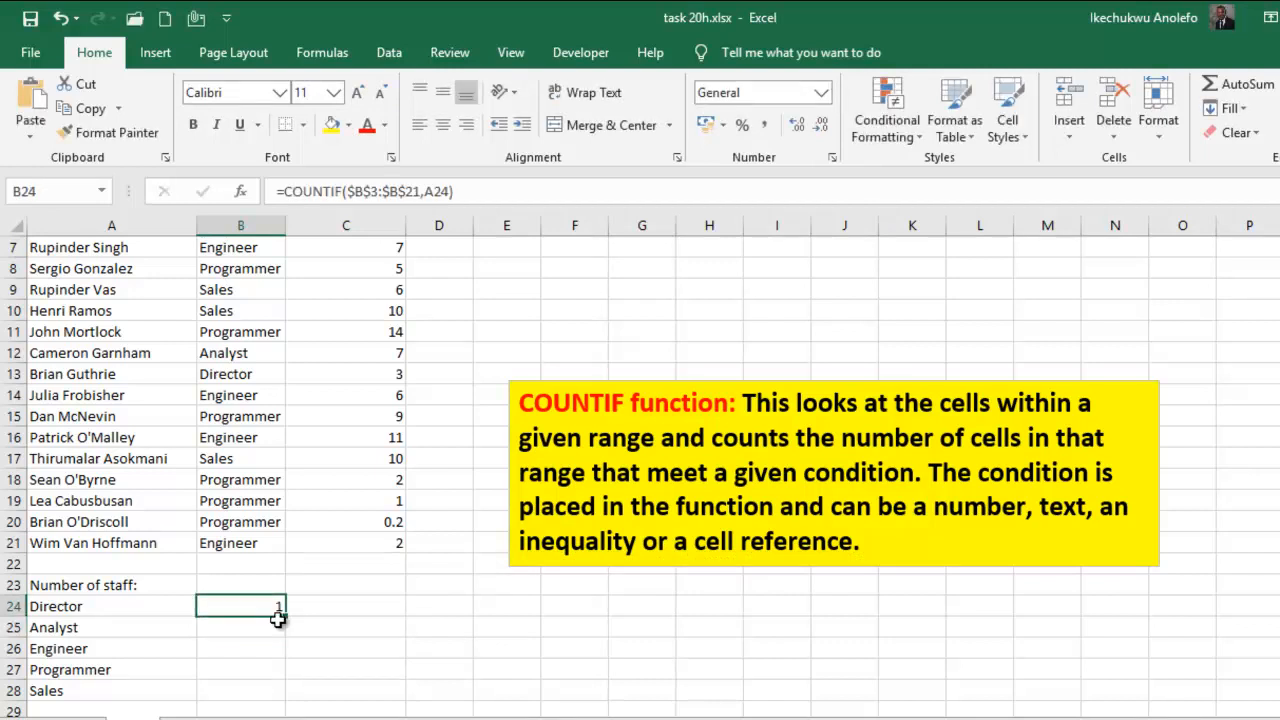
pyautogui.moveTo(286, 620); pyautogui.dragTo(282, 697)
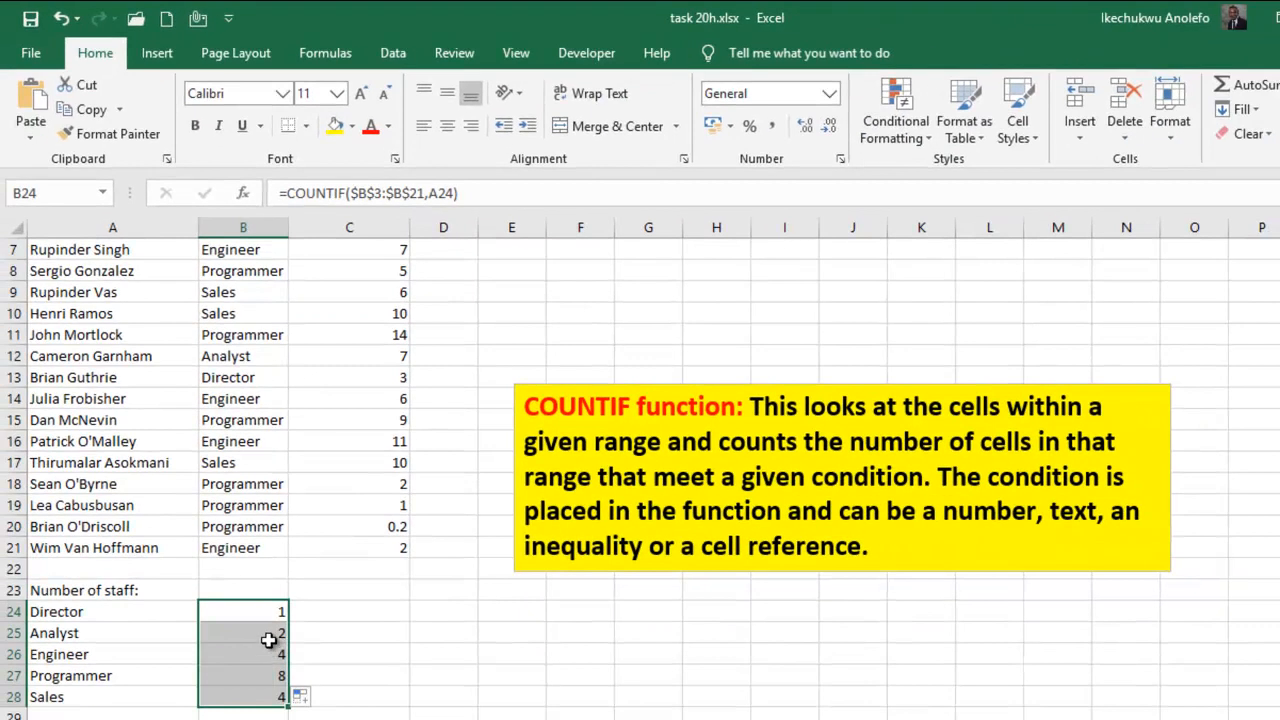
pyautogui.scroll(-1, 268, 640)
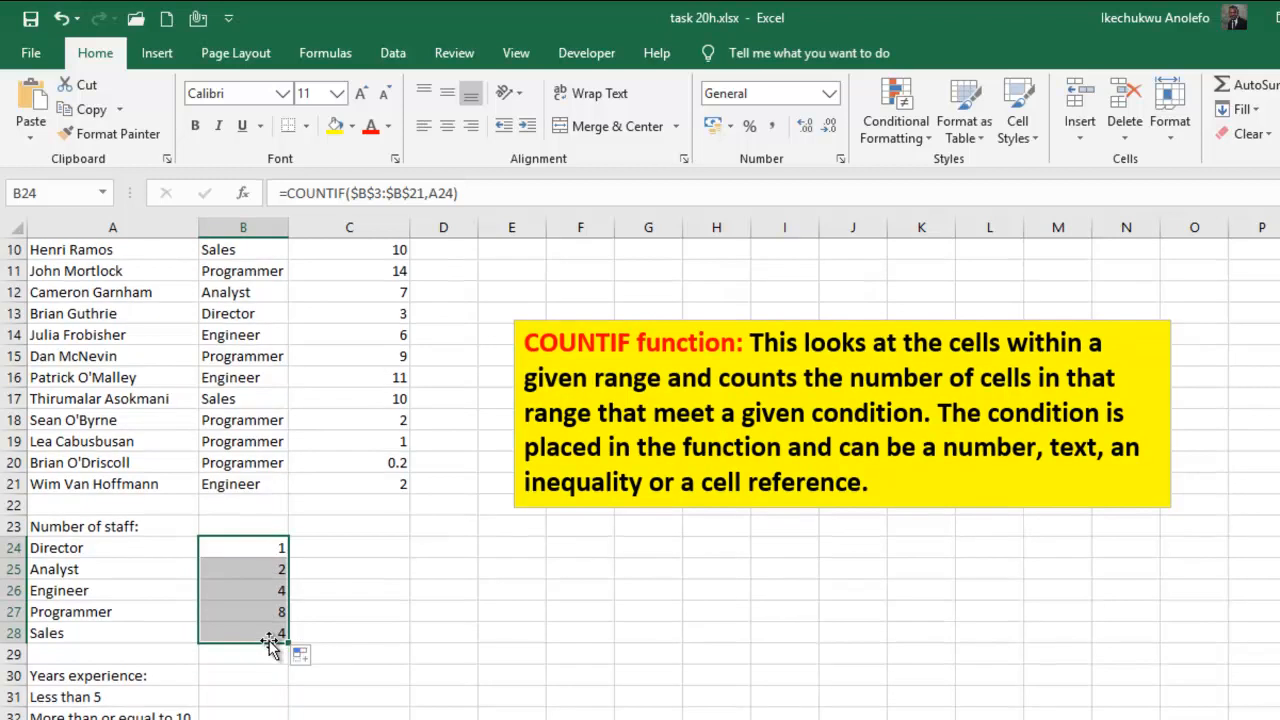
# Inspect the copied COUNTIF formulas in B25:B28, comparing their criteria references with the job labels in column A.
pyautogui.click(262, 569)
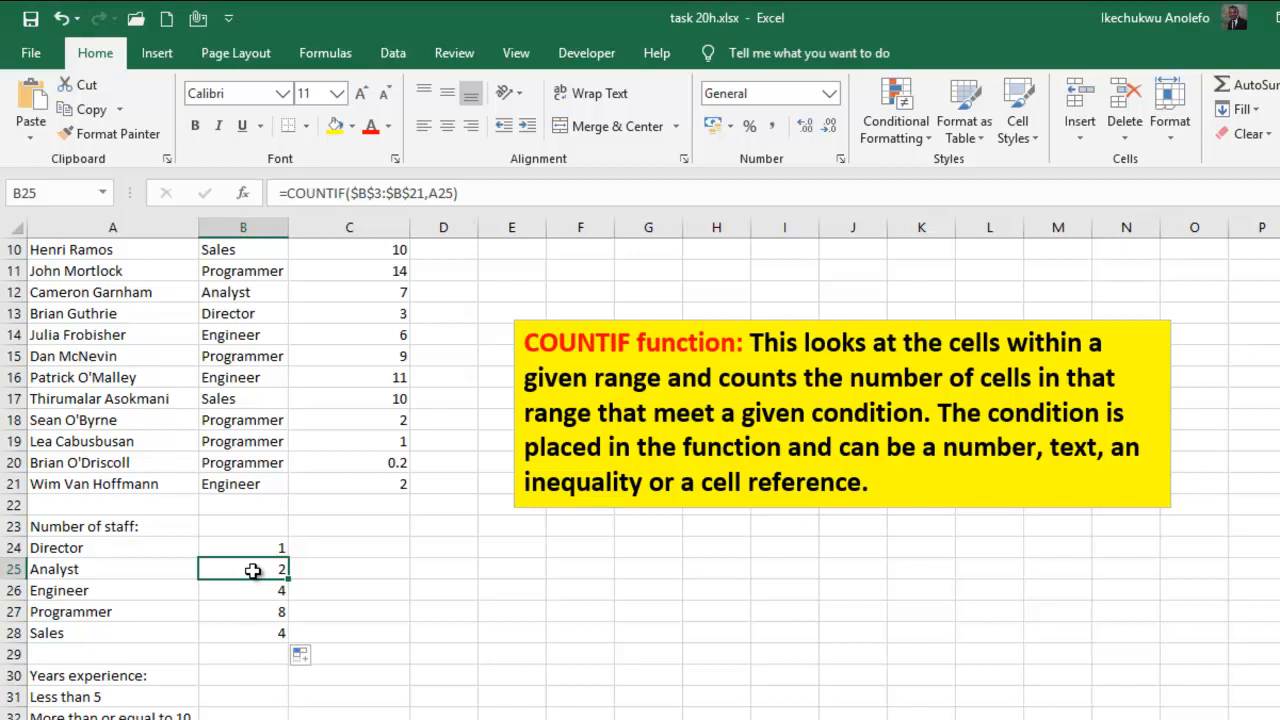
pyautogui.click(113, 570)
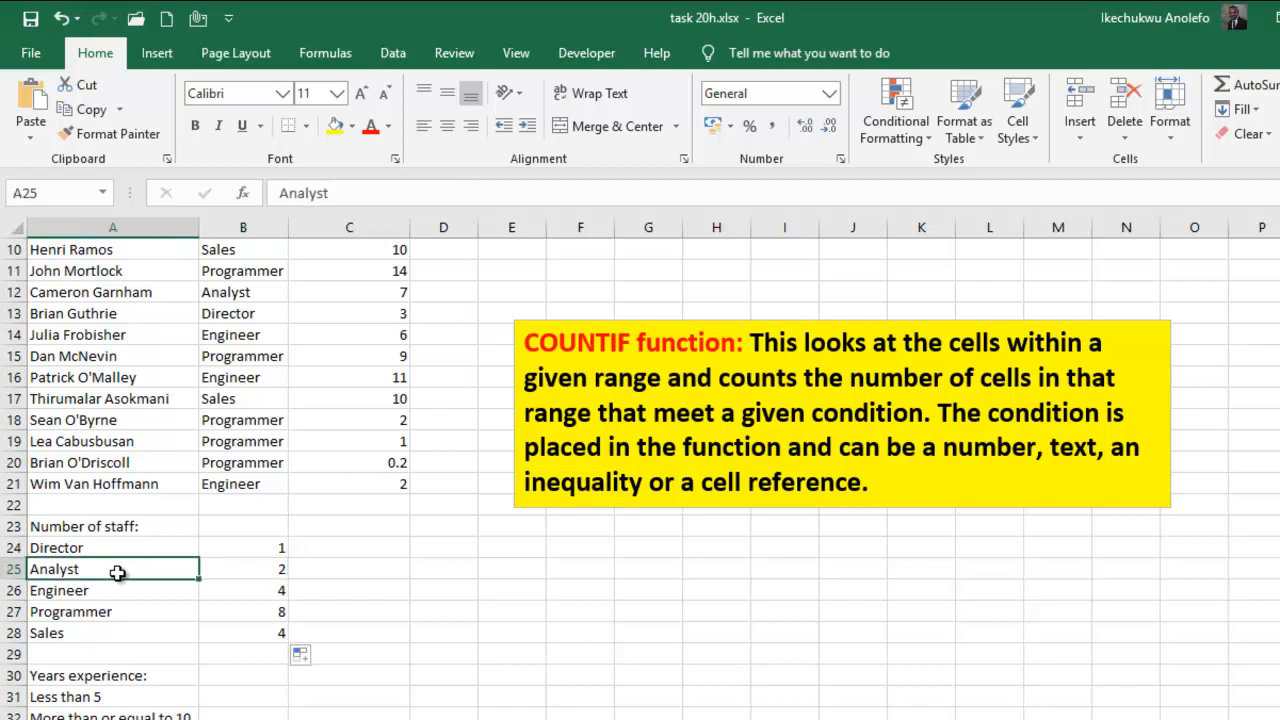
pyautogui.click(246, 570)
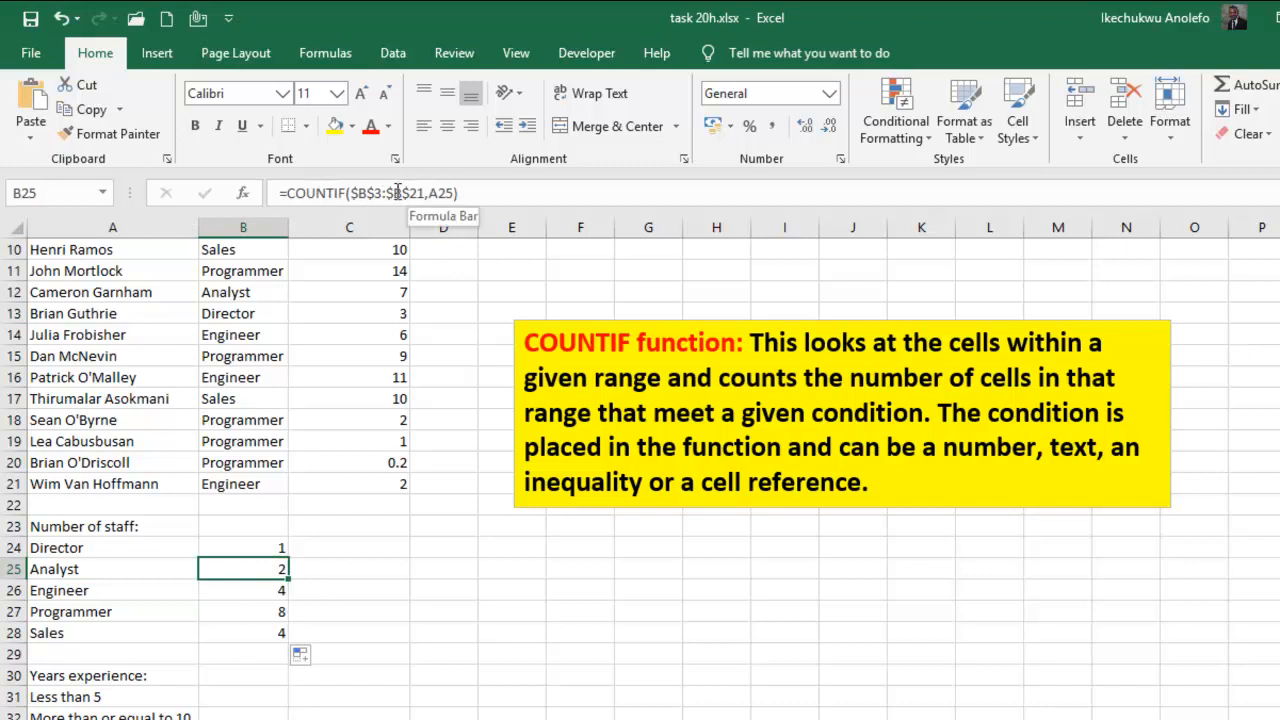
pyautogui.click(266, 590)
pyautogui.click(266, 611)
pyautogui.click(270, 632)
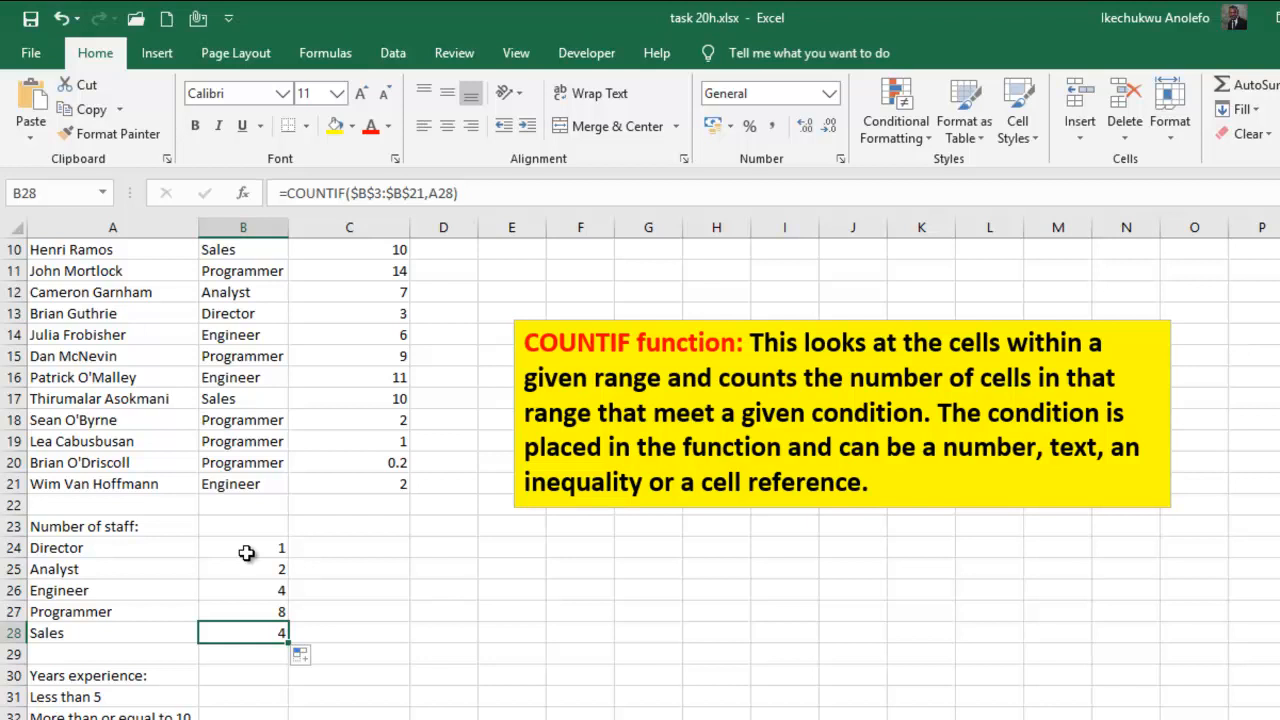
pyautogui.moveTo(250, 556); pyautogui.dragTo(254, 623)
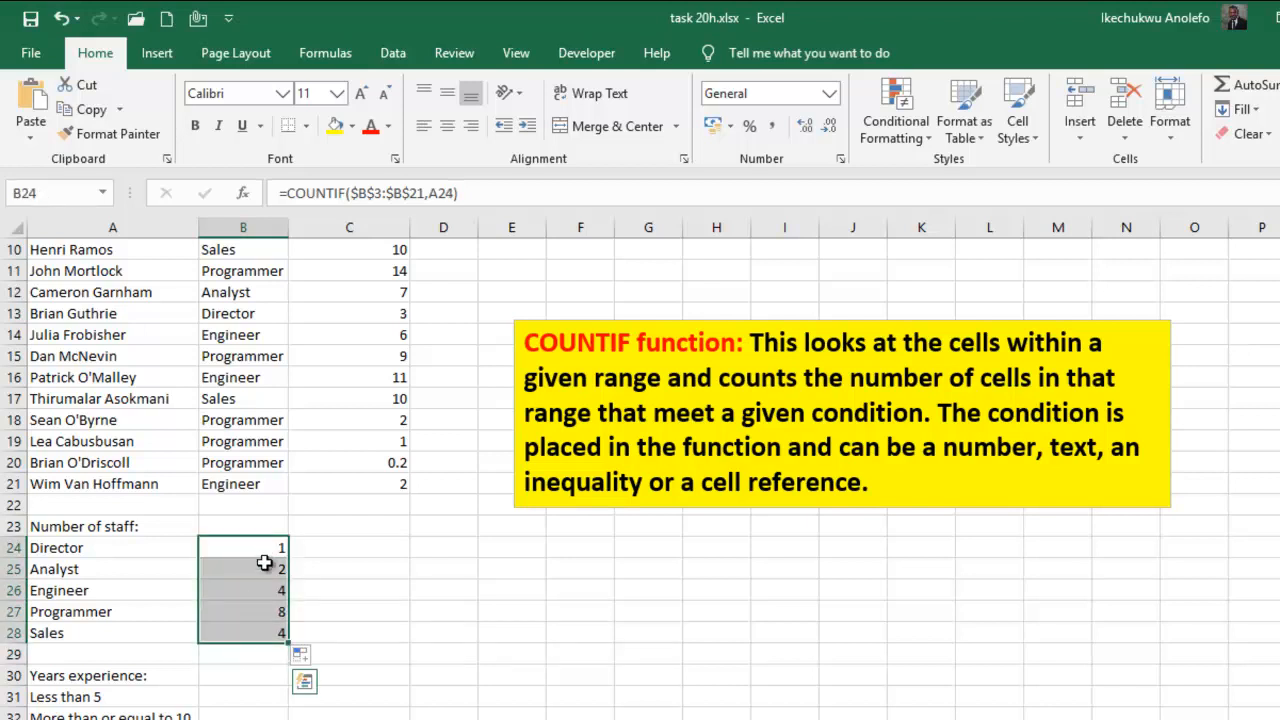
# Review the Engineer and Programmer counts in B26 and B27 against the job entries in B3:B21.
pyautogui.scroll(1, 266, 592)
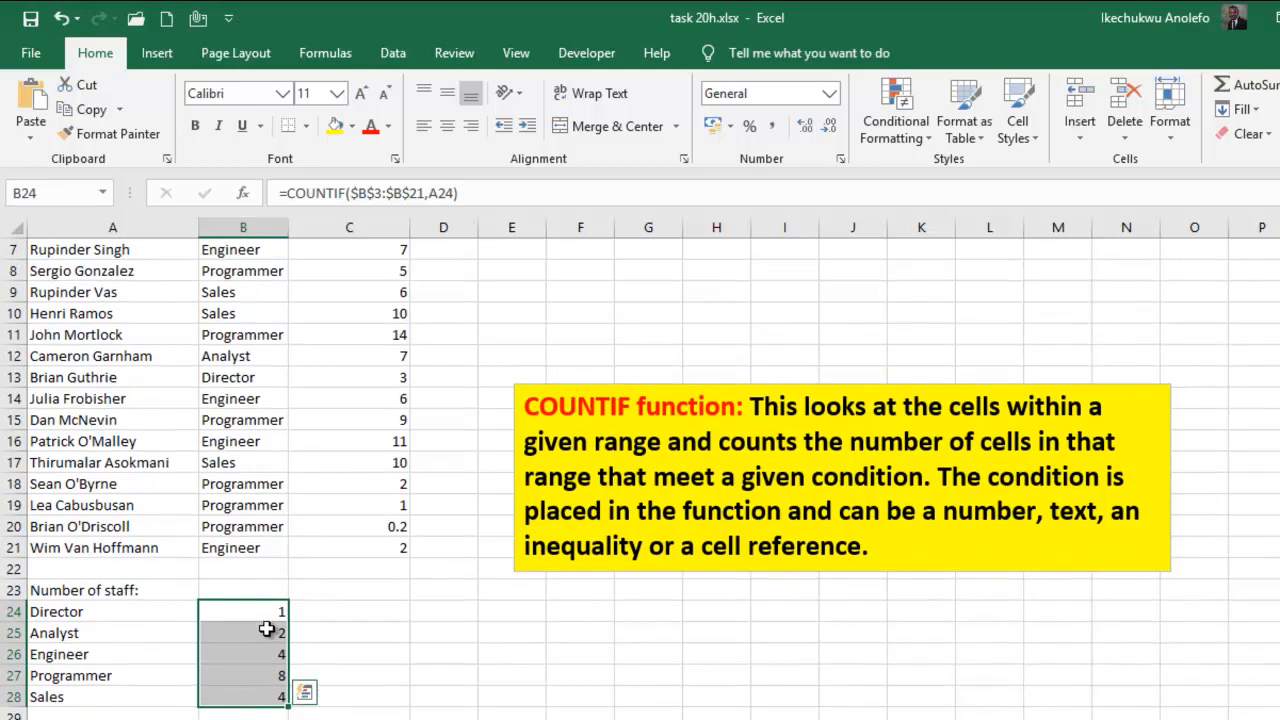
pyautogui.click(92, 655)
pyautogui.click(248, 657)
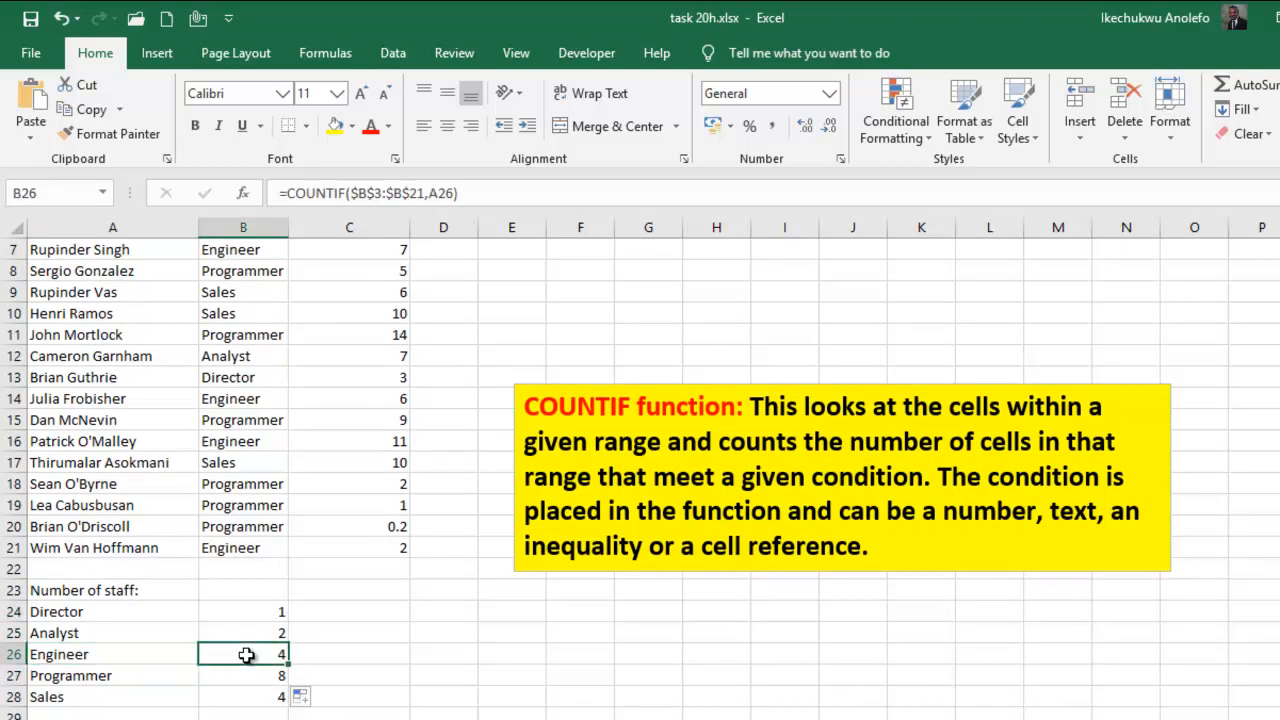
pyautogui.scroll(2, 248, 657)
pyautogui.moveTo(247, 292); pyautogui.dragTo(249, 674)
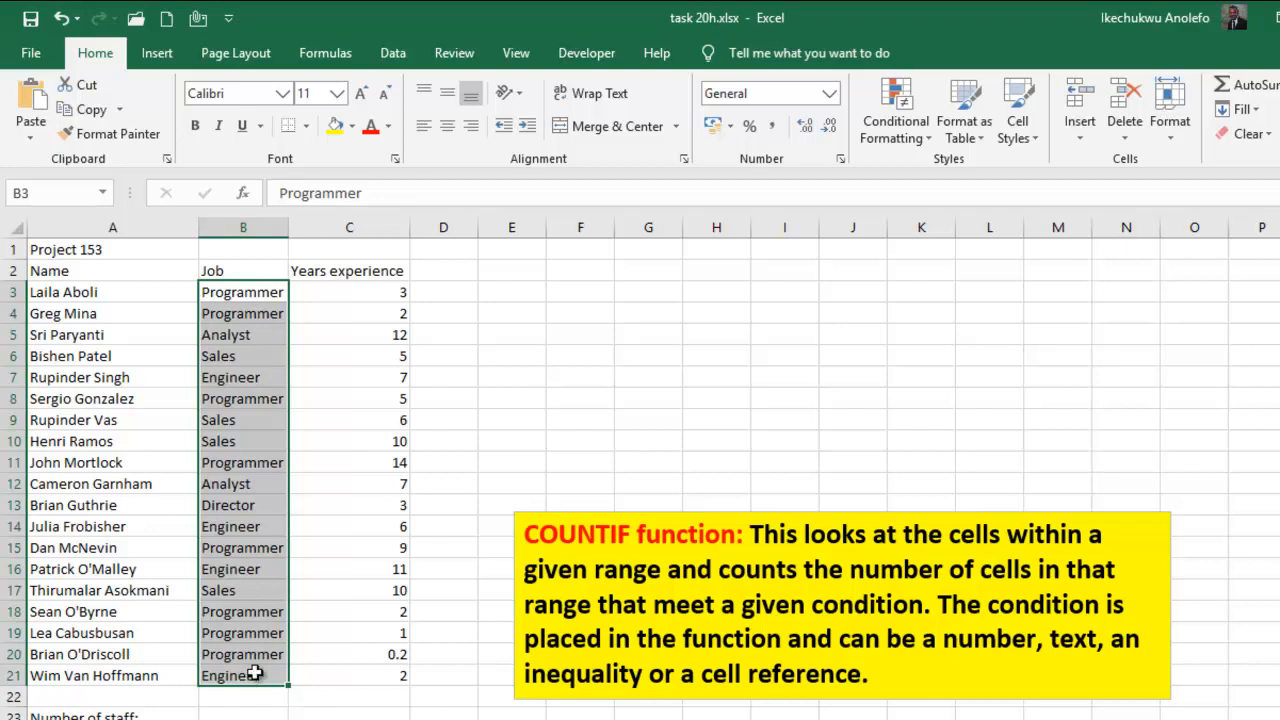
pyautogui.scroll(-3, 255, 676)
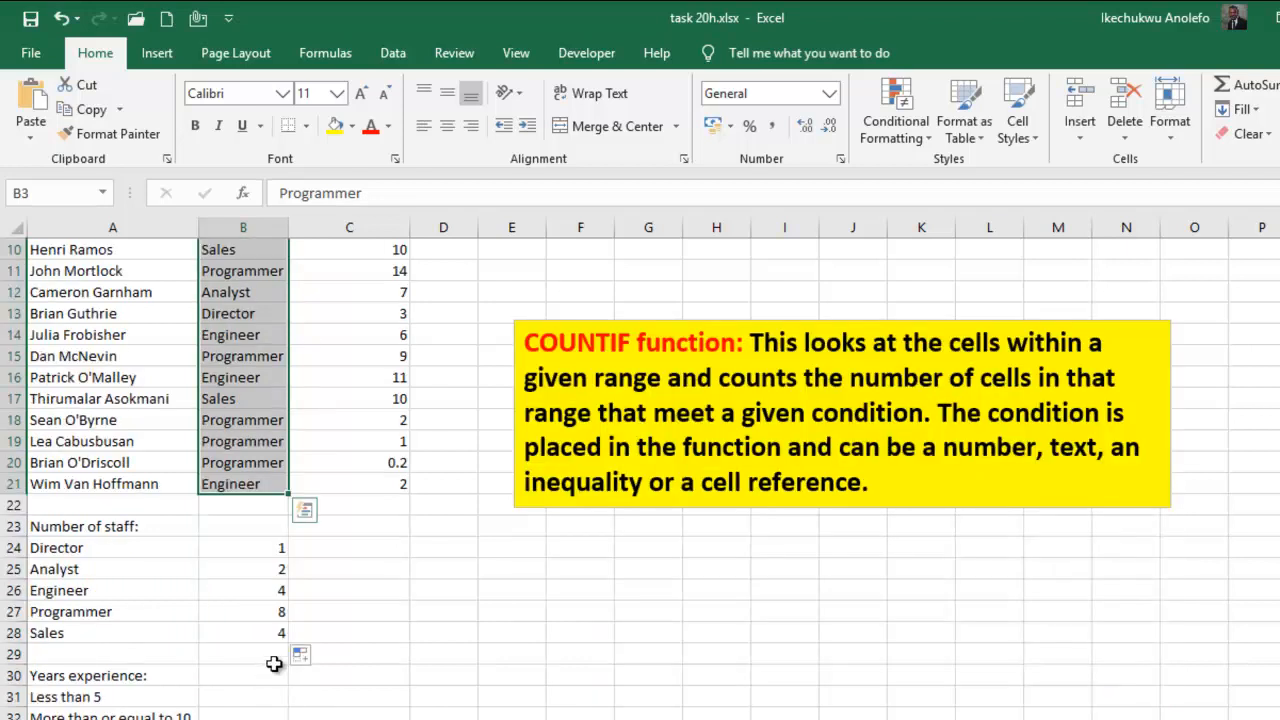
pyautogui.click(265, 612)
pyautogui.scroll(3, 268, 600)
pyautogui.moveTo(255, 302); pyautogui.dragTo(245, 680)
pyautogui.scroll(-3, 245, 680)
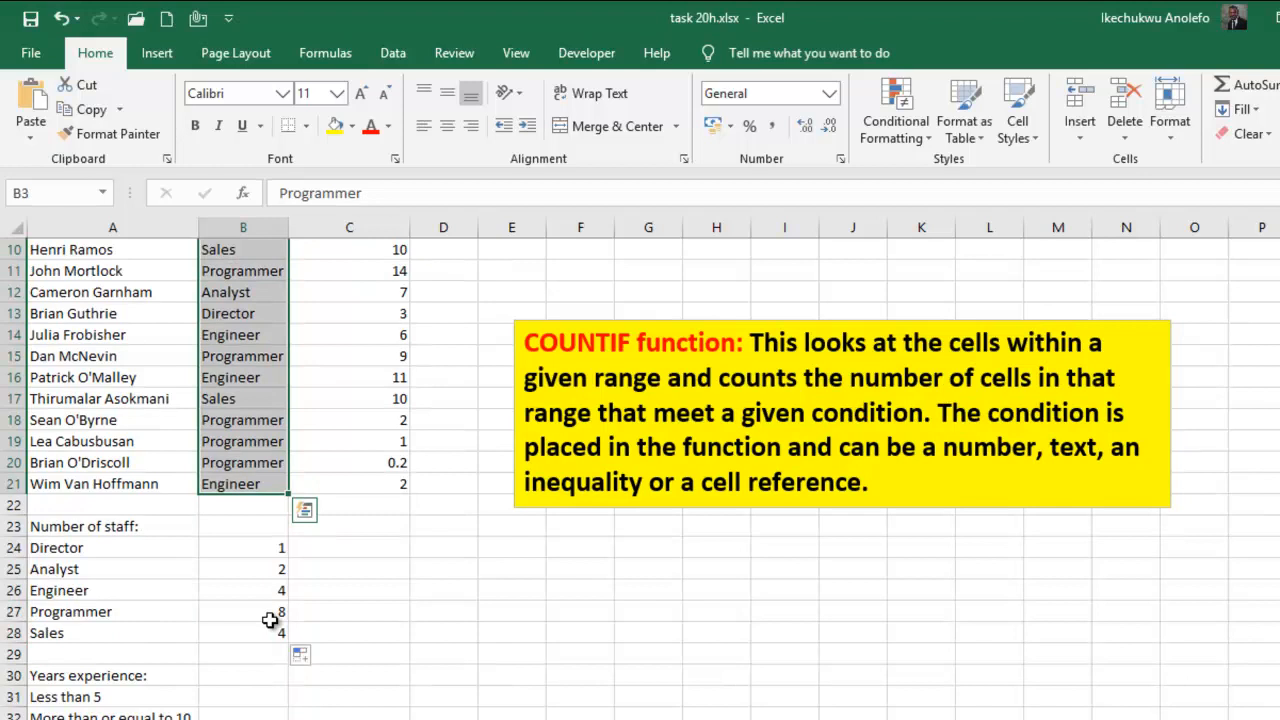
# Select B31, switch to Windows Photo Viewer to read the Task 20h instructions for B31 and B32, and return to Excel.
pyautogui.scroll(-2, 268, 610)
pyautogui.click(218, 566)
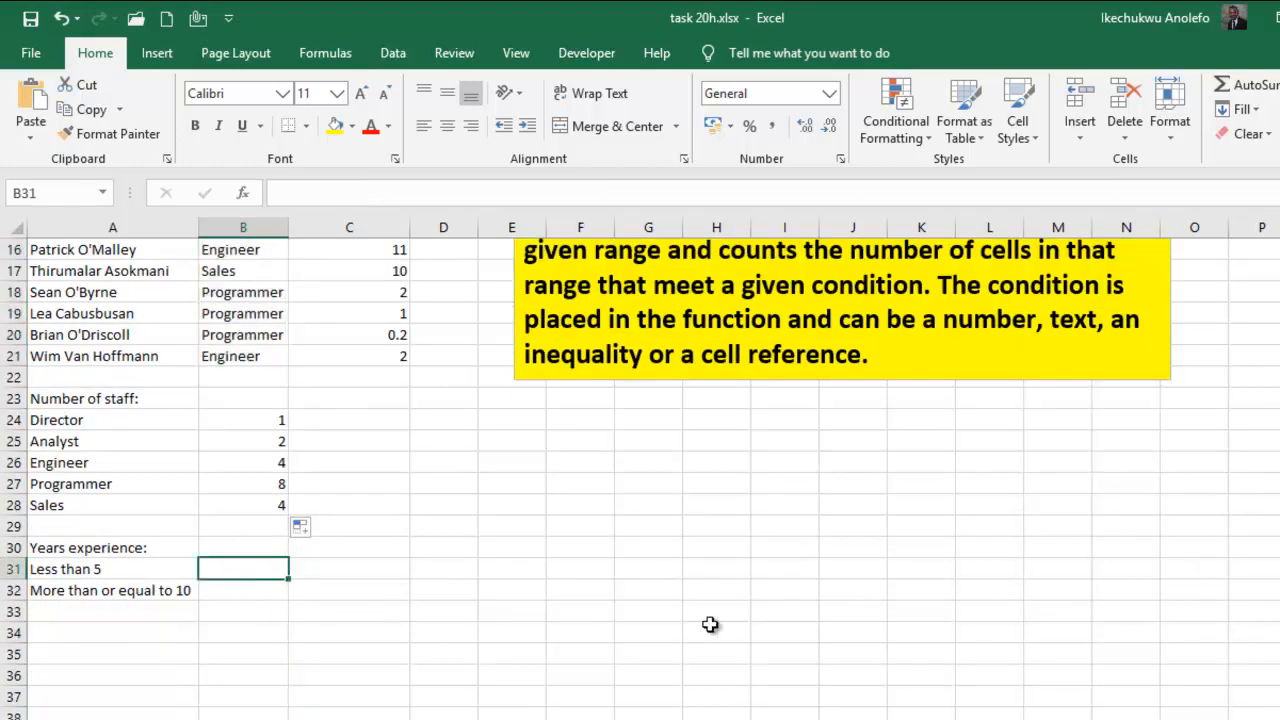
pyautogui.click(943, 705)
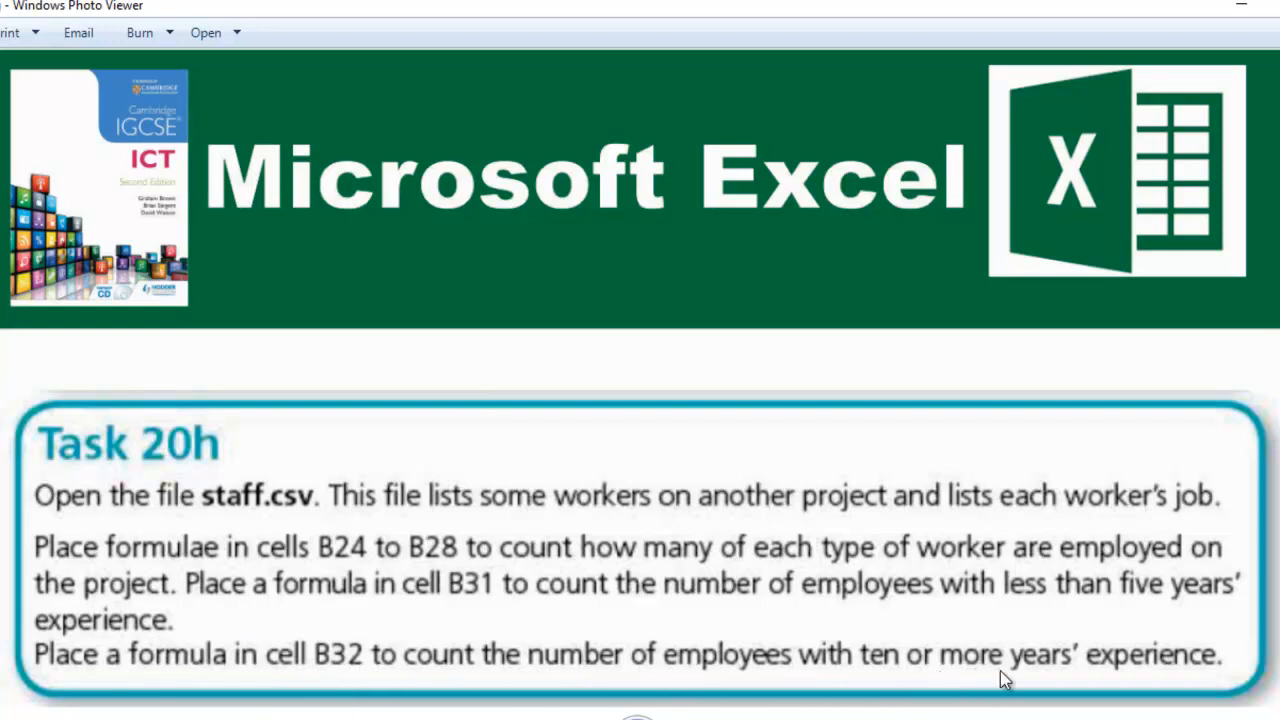
pyautogui.click(362, 717)
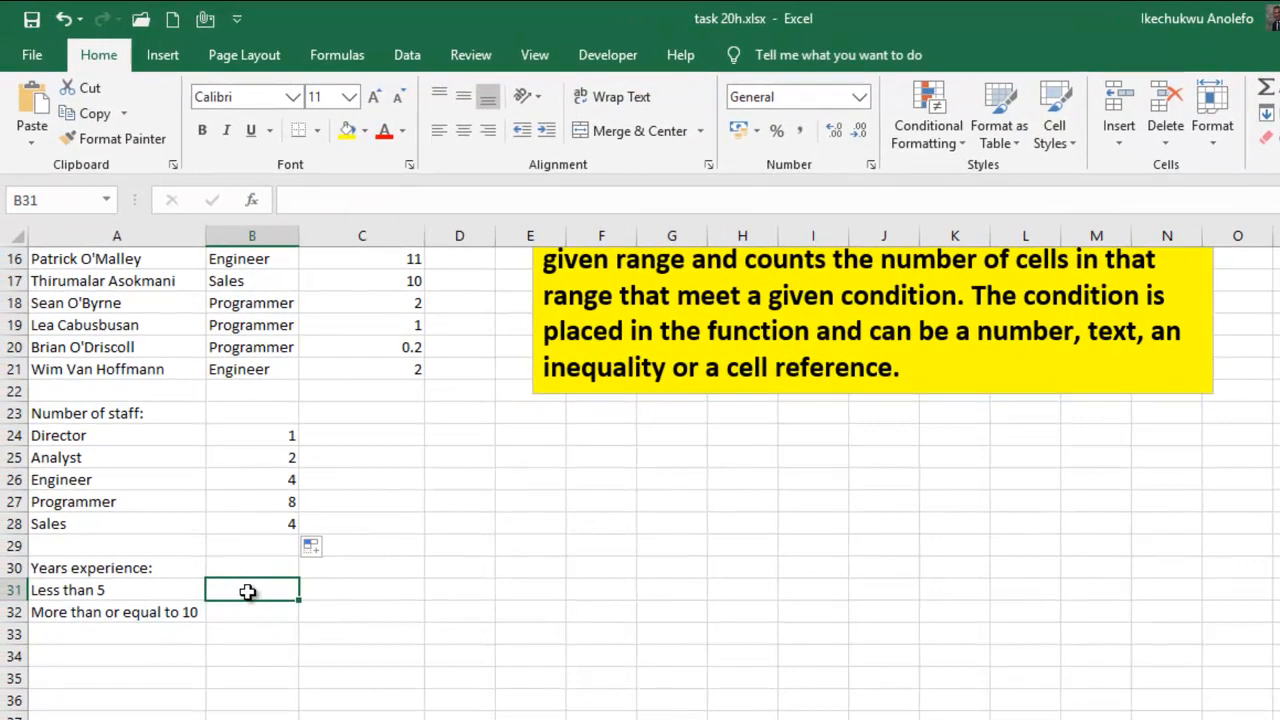
# Start a COUNTIF formula in B31 with the years of experience C3:C21 as its range.
pyautogui.scroll(5, 247, 591)
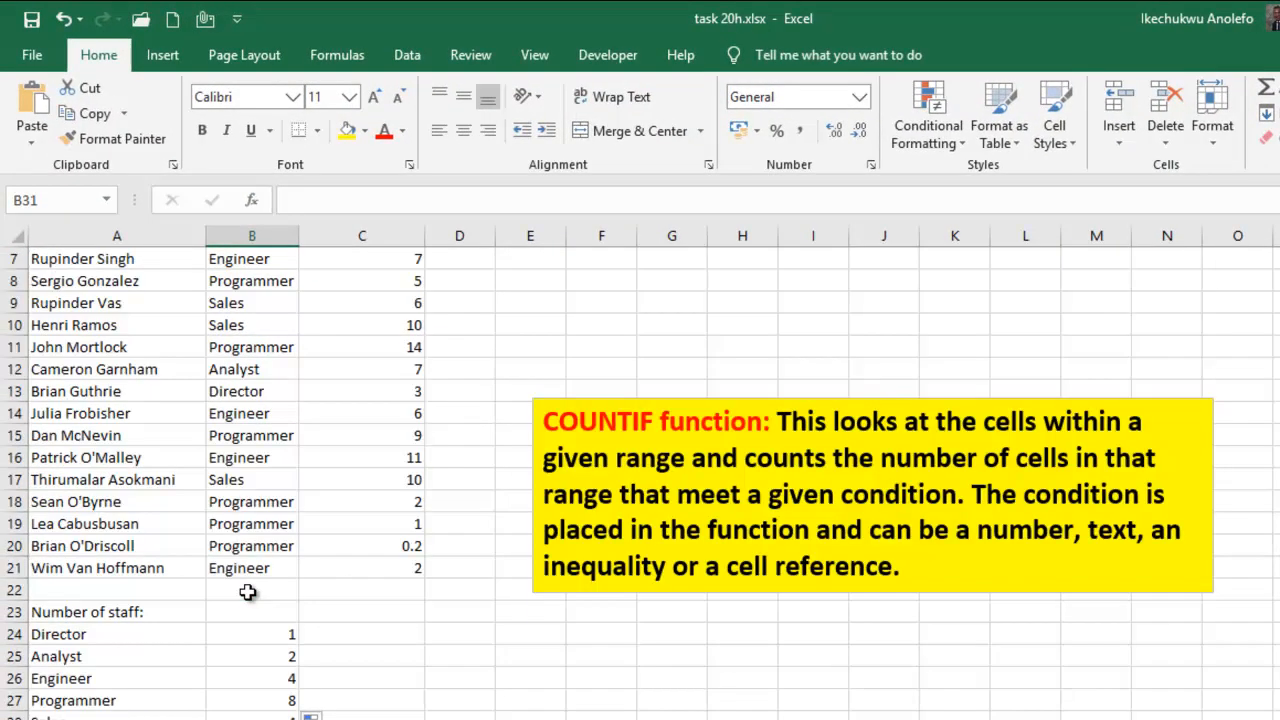
pyautogui.moveTo(397, 304); pyautogui.dragTo(397, 702)
pyautogui.scroll(-5, 397, 702)
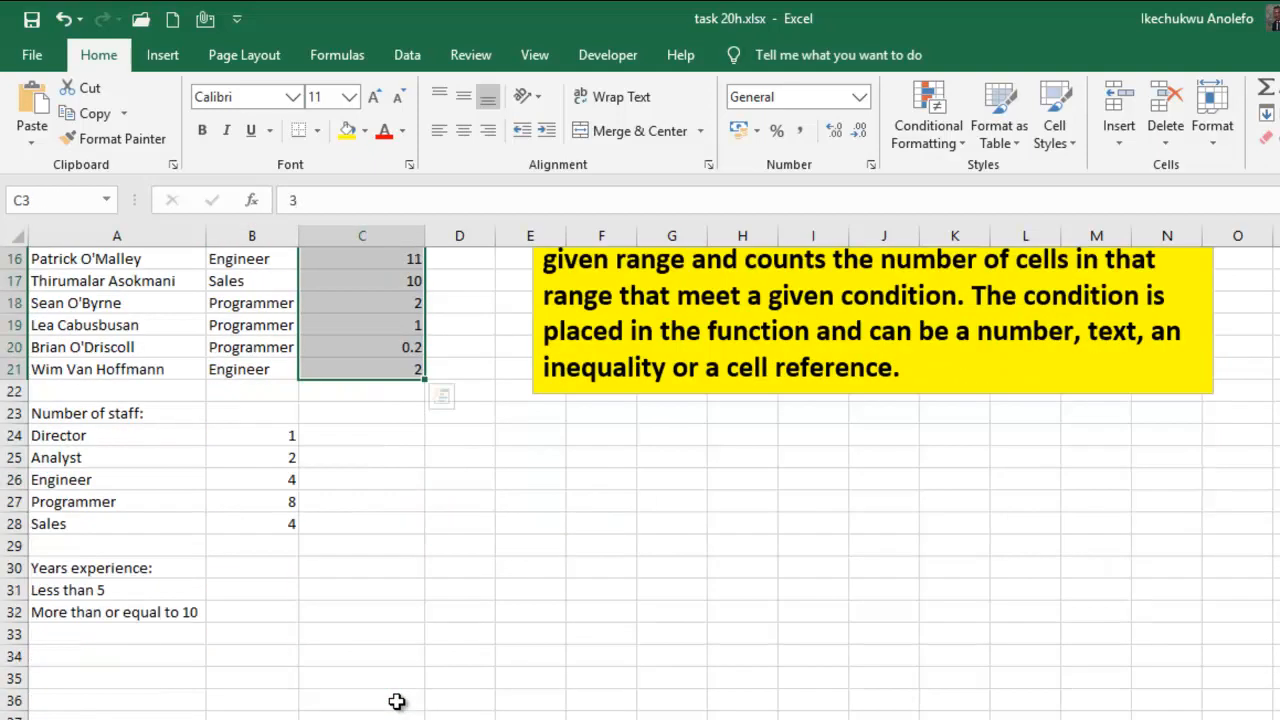
pyautogui.click(247, 591)
pyautogui.write('=countif')
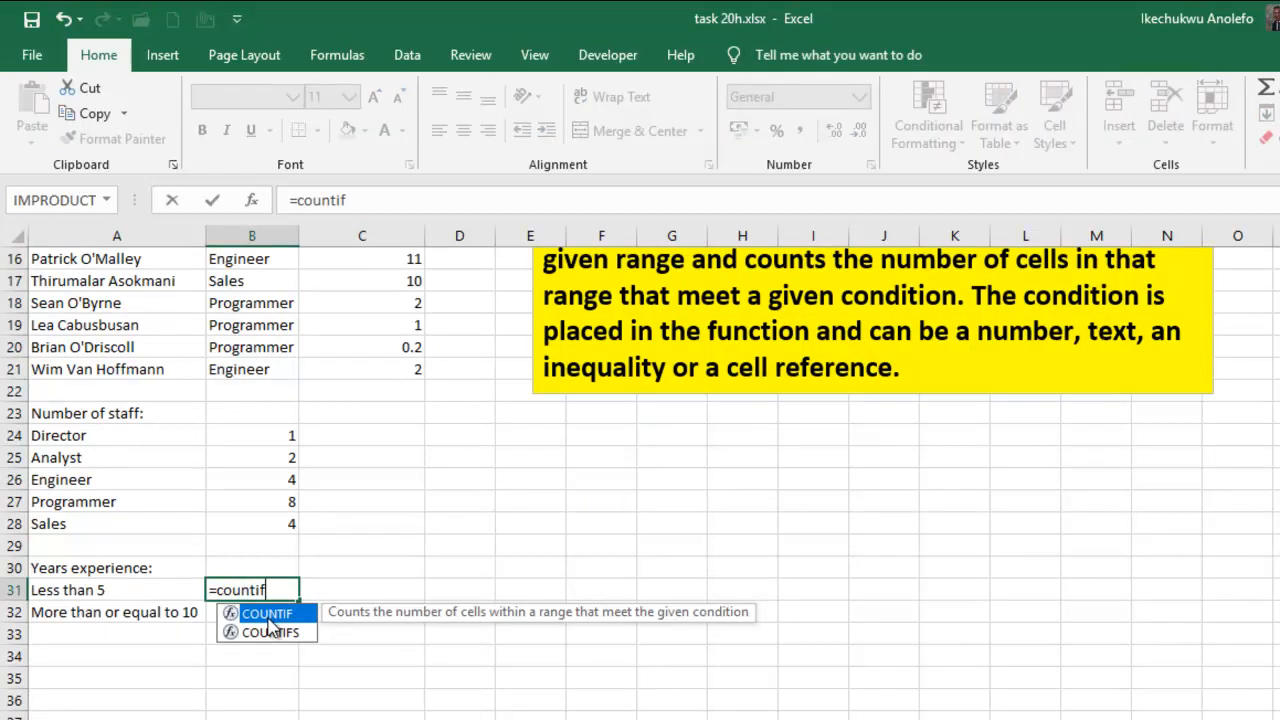
pyautogui.doubleClick(272, 616)
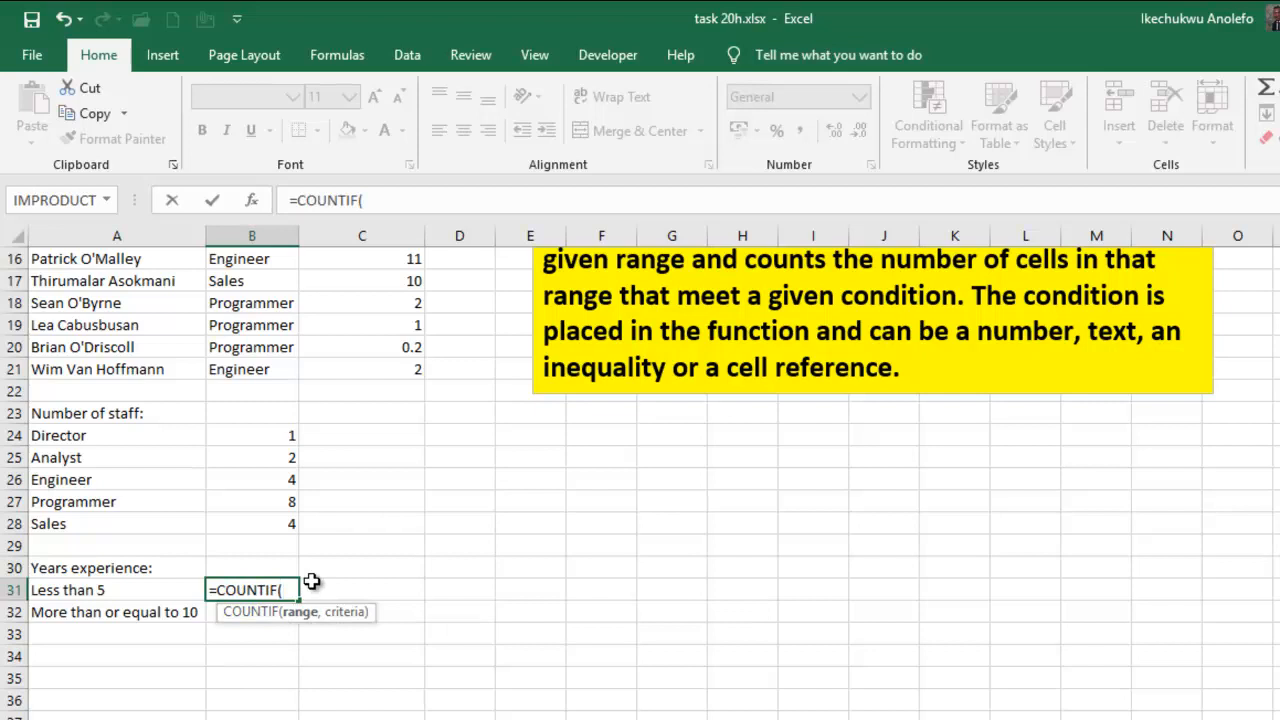
pyautogui.scroll(5, 312, 581)
pyautogui.moveTo(380, 303); pyautogui.dragTo(381, 694)
pyautogui.scroll(-5, 381, 694)
pyautogui.scroll(5, 381, 694)
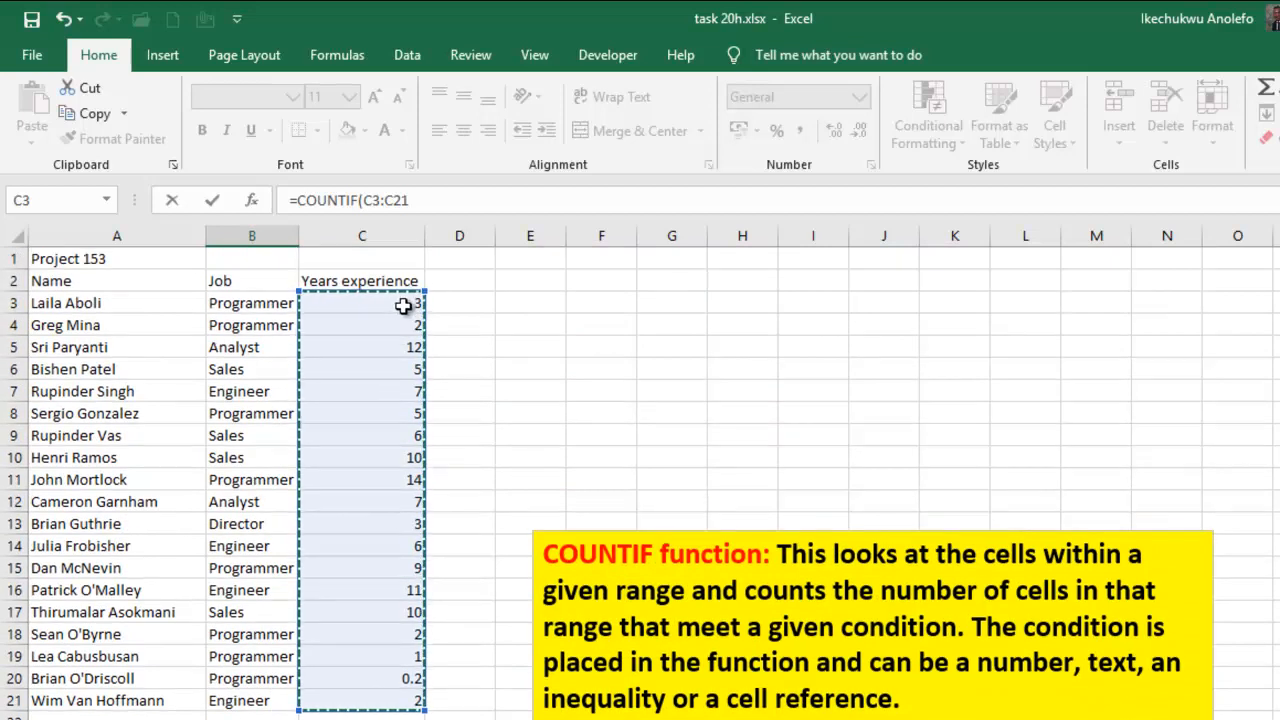
pyautogui.scroll(-3, 375, 491)
pyautogui.scroll(-3, 375, 491)
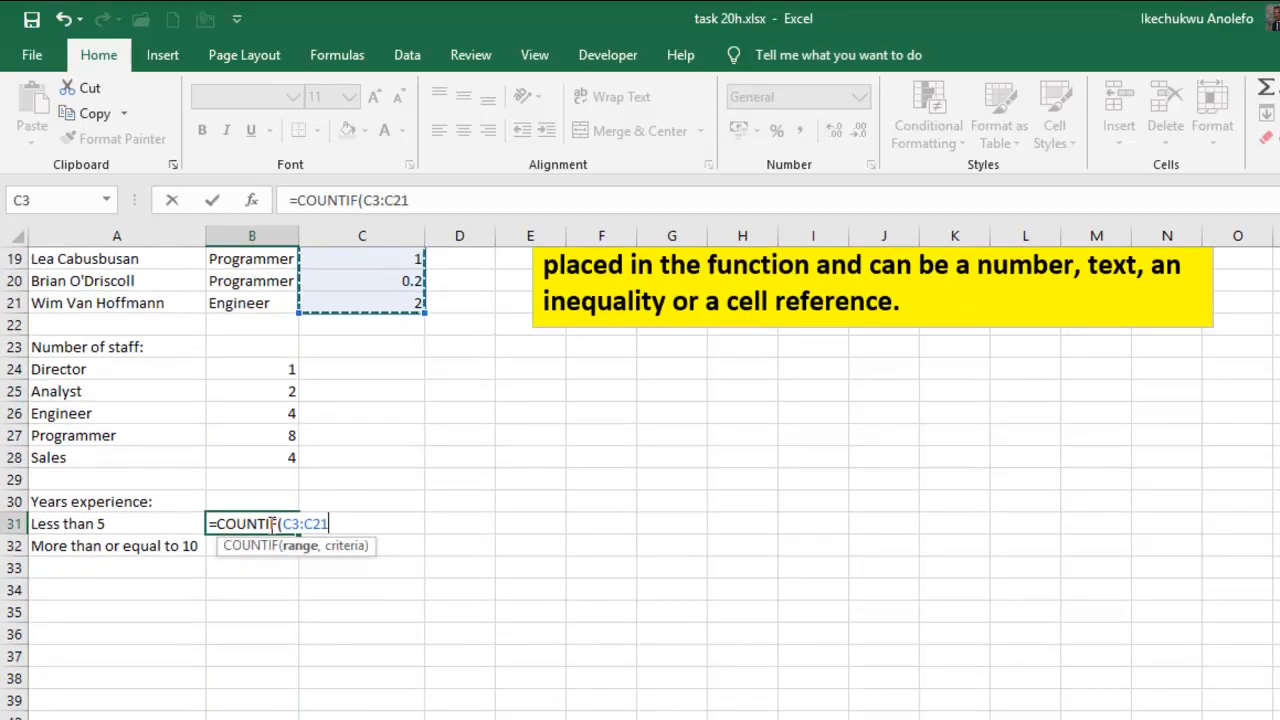
# Make the B31 formula's range absolute as $C$3:$C$21, complete it with the criteria "<5", and check the entered formula.
pyautogui.moveTo(328, 523); pyautogui.dragTo(283, 523)
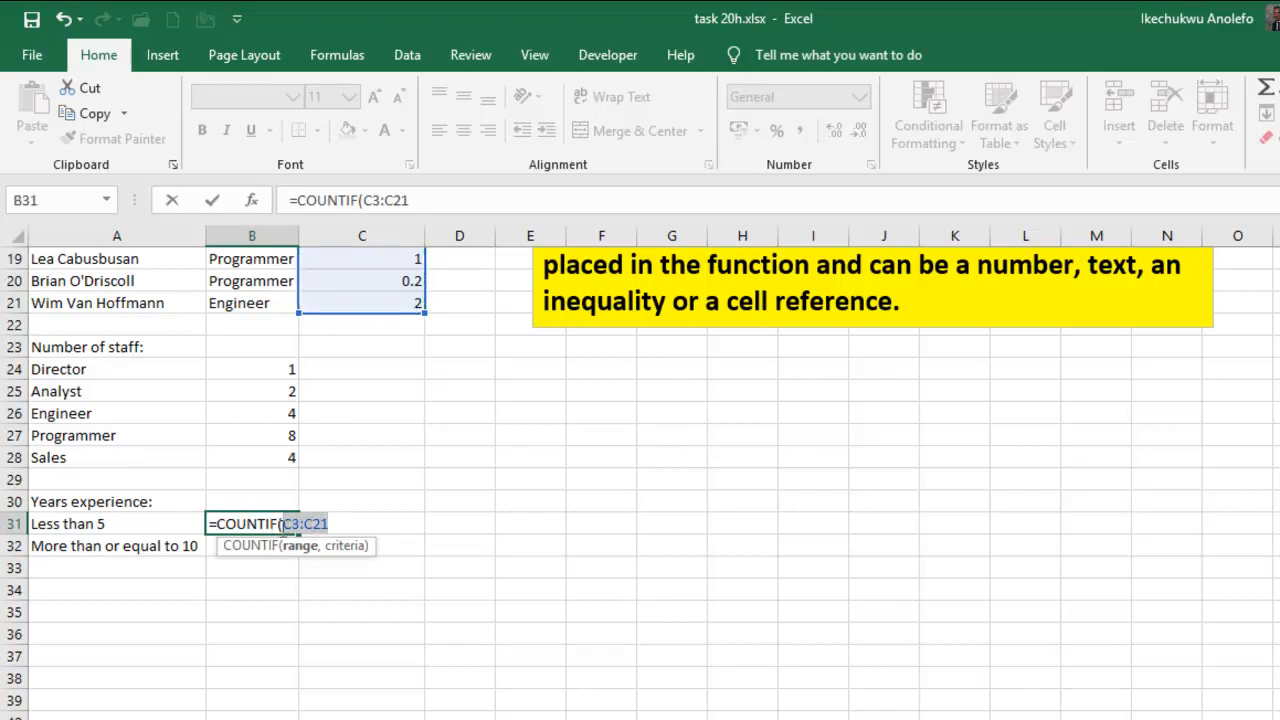
pyautogui.press('F4')
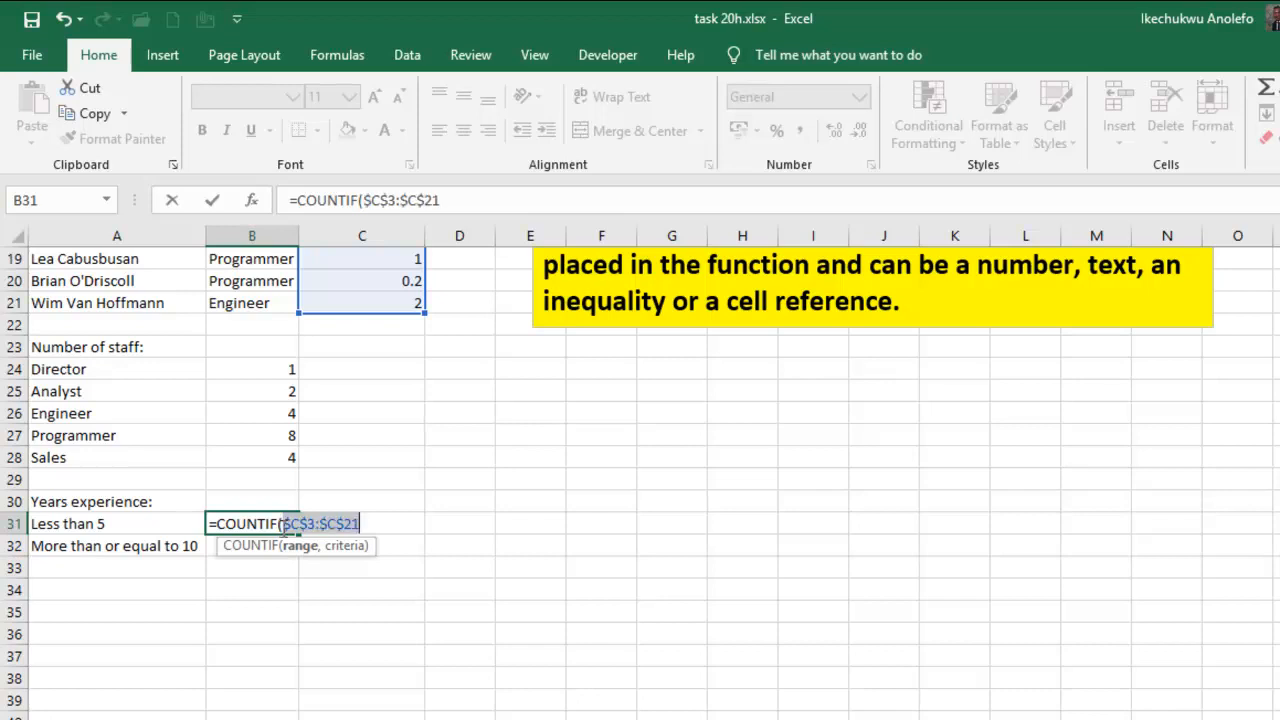
pyautogui.click(374, 524)
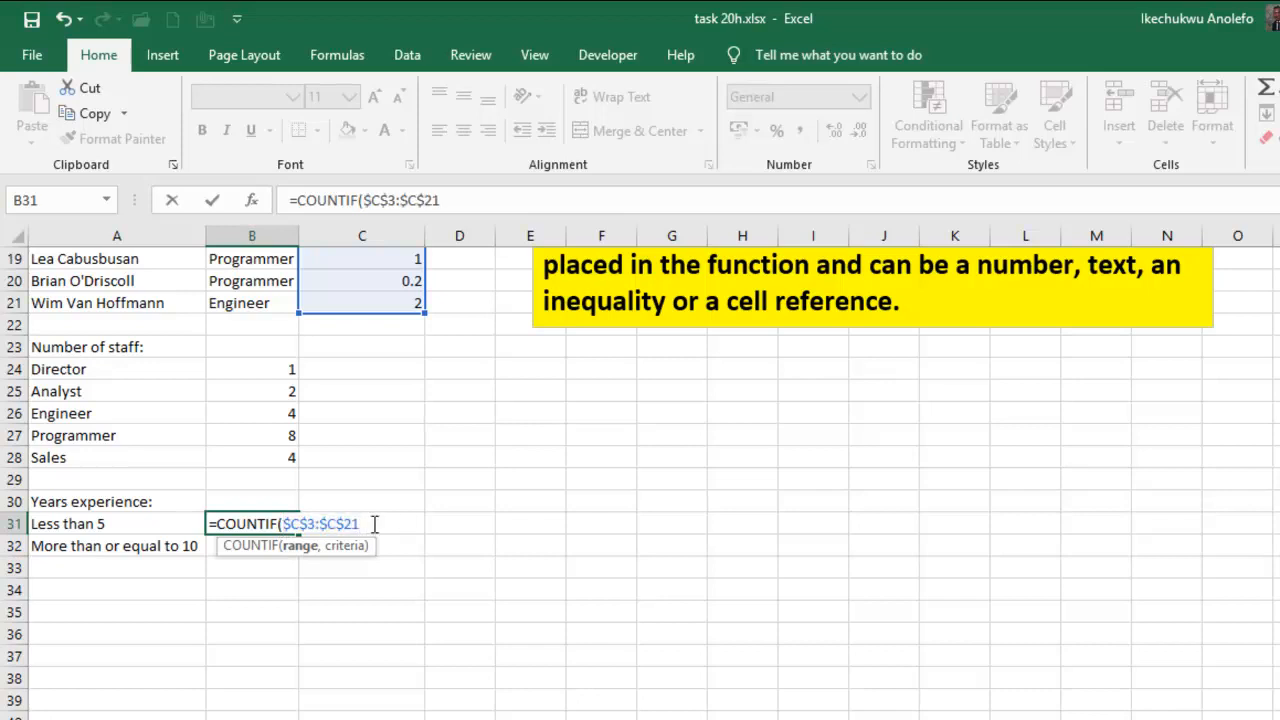
pyautogui.write(',""')
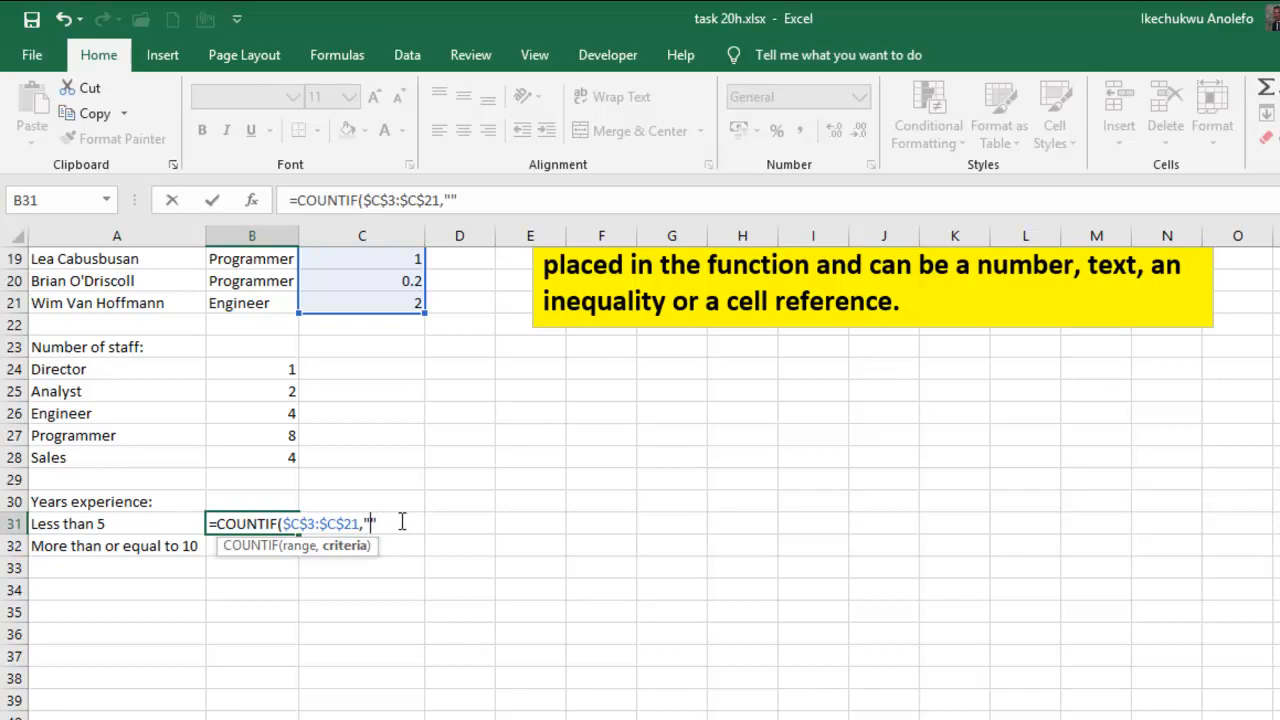
pyautogui.write('<5')
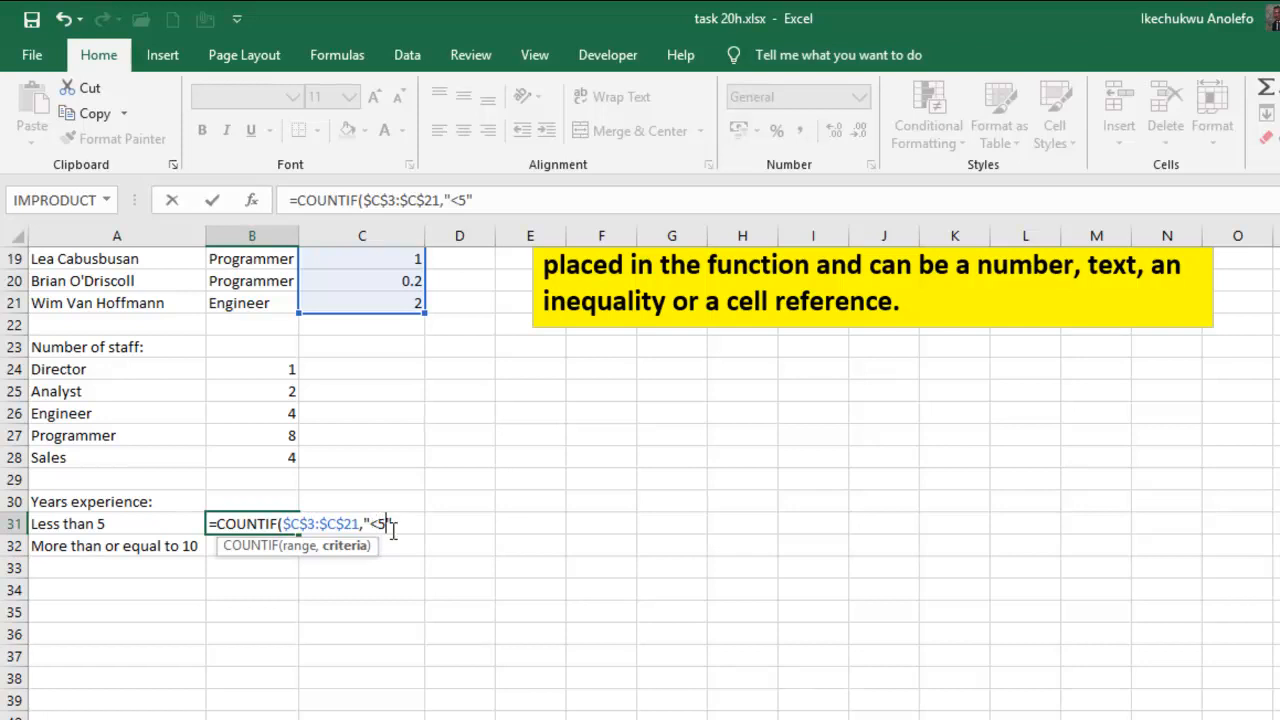
pyautogui.moveTo(397, 510); pyautogui.dragTo(407, 530)
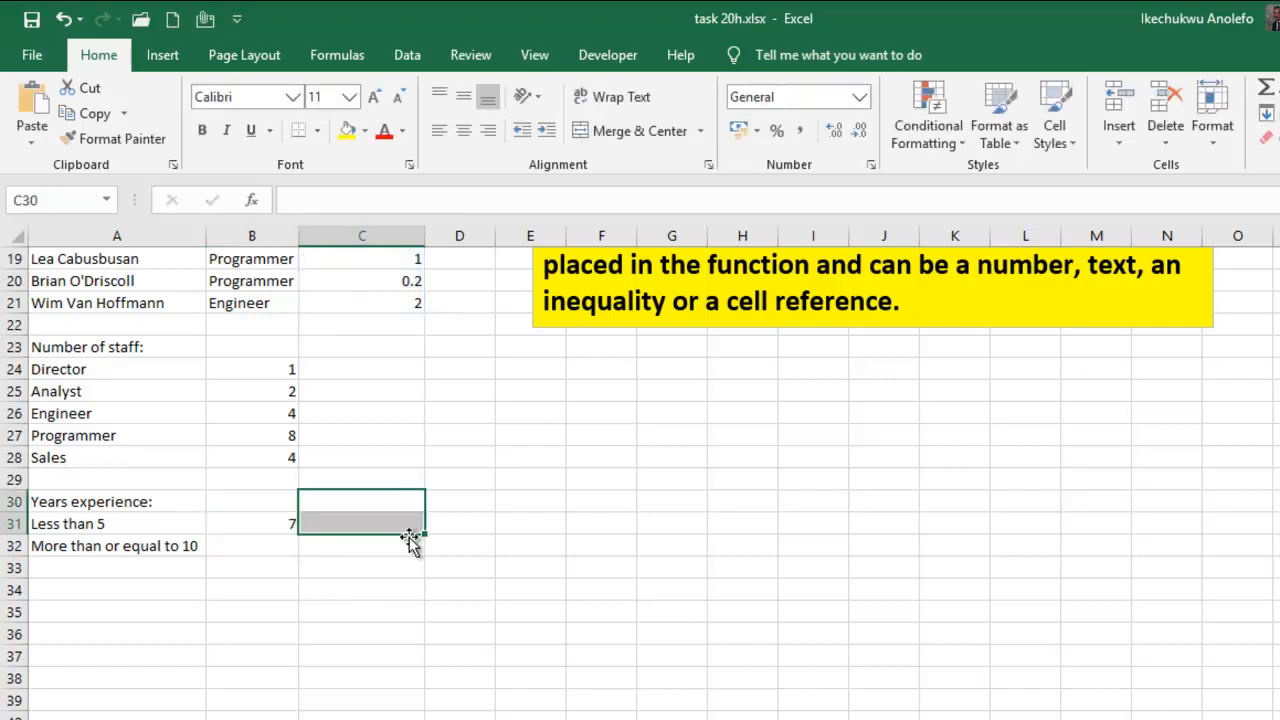
pyautogui.click(285, 526)
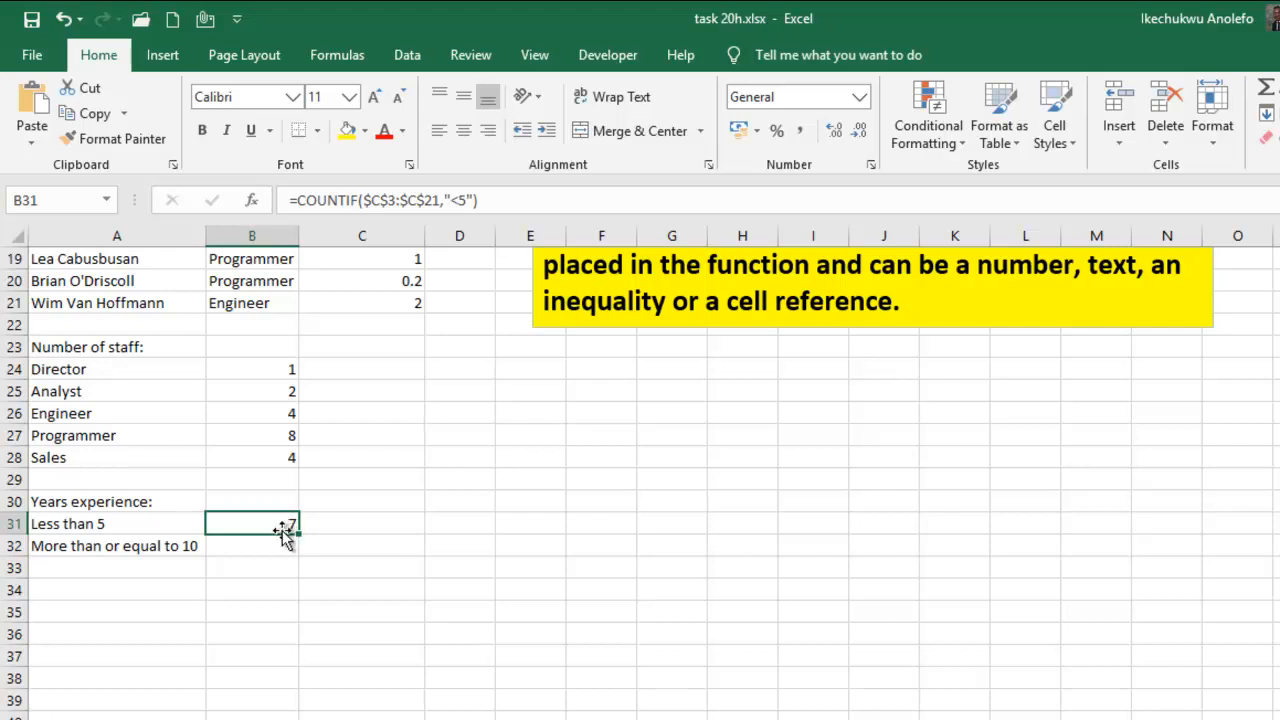
# Start a COUNTIF formula in B32 with the years of experience C3:C21 as its range.
pyautogui.click(263, 548)
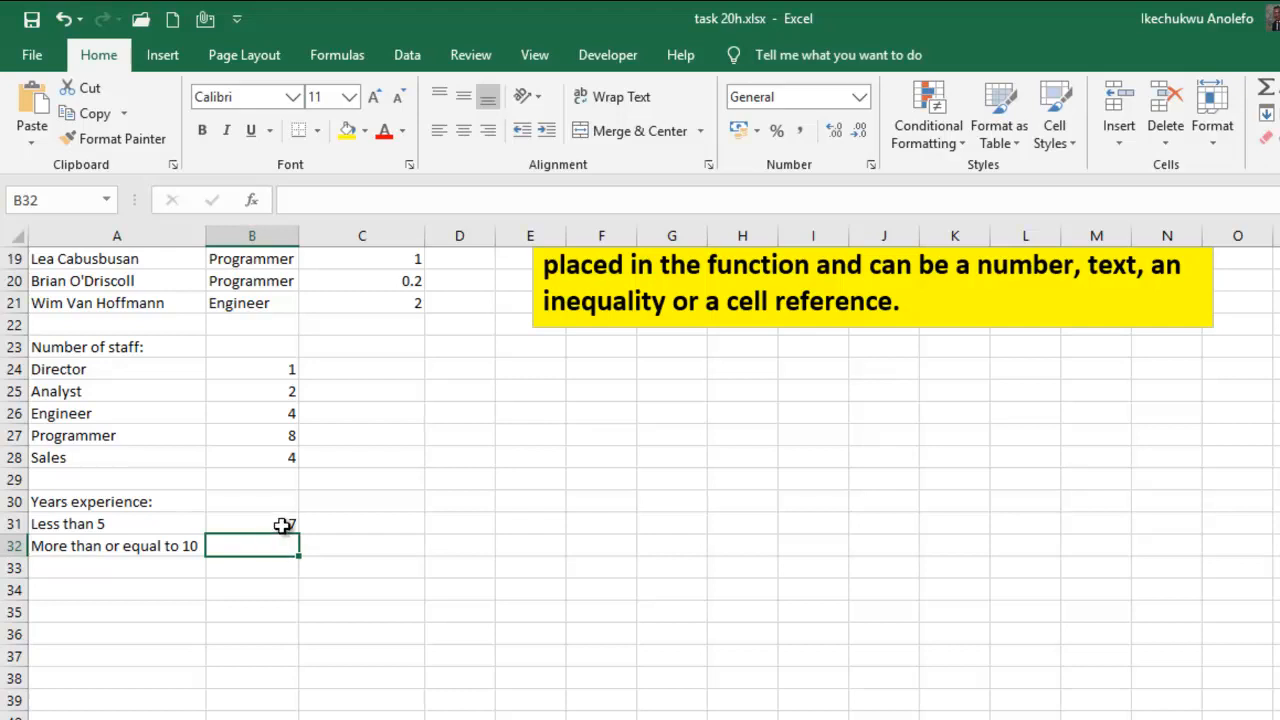
pyautogui.click(283, 524)
pyautogui.scroll(3, 289, 530)
pyautogui.scroll(-4, 291, 550)
pyautogui.click(235, 481)
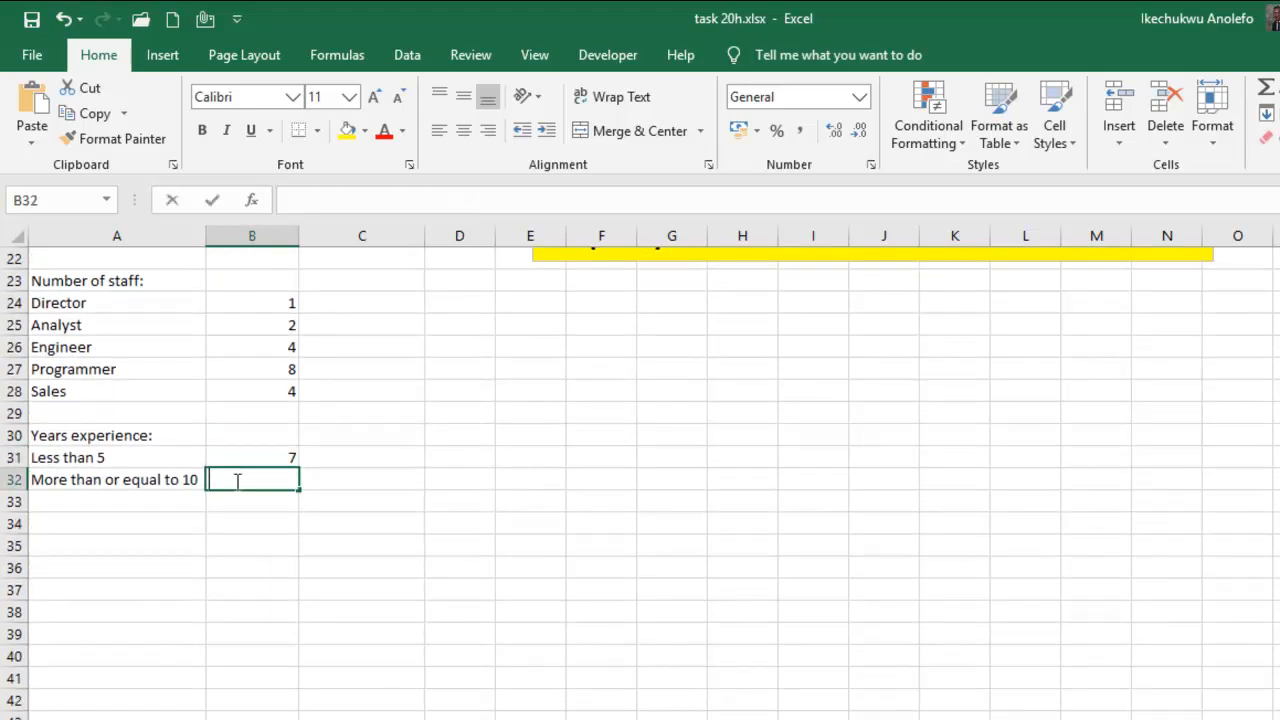
pyautogui.write('=co')
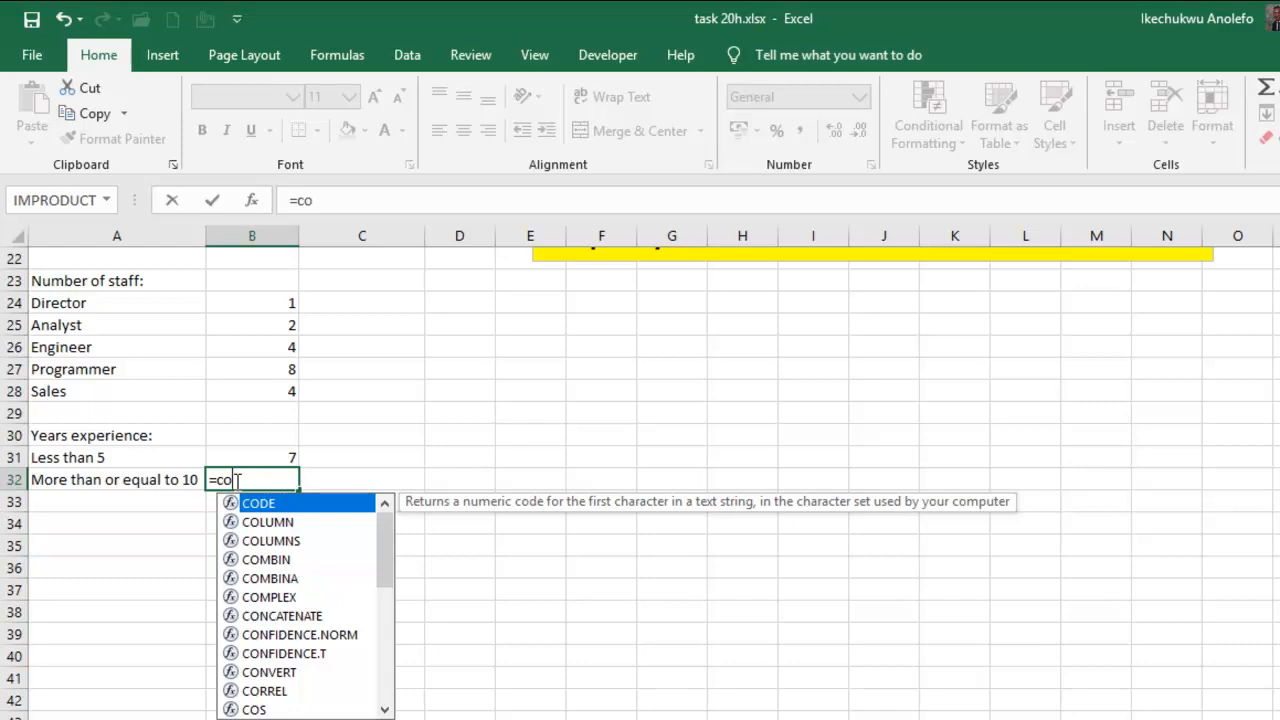
pyautogui.write('un')
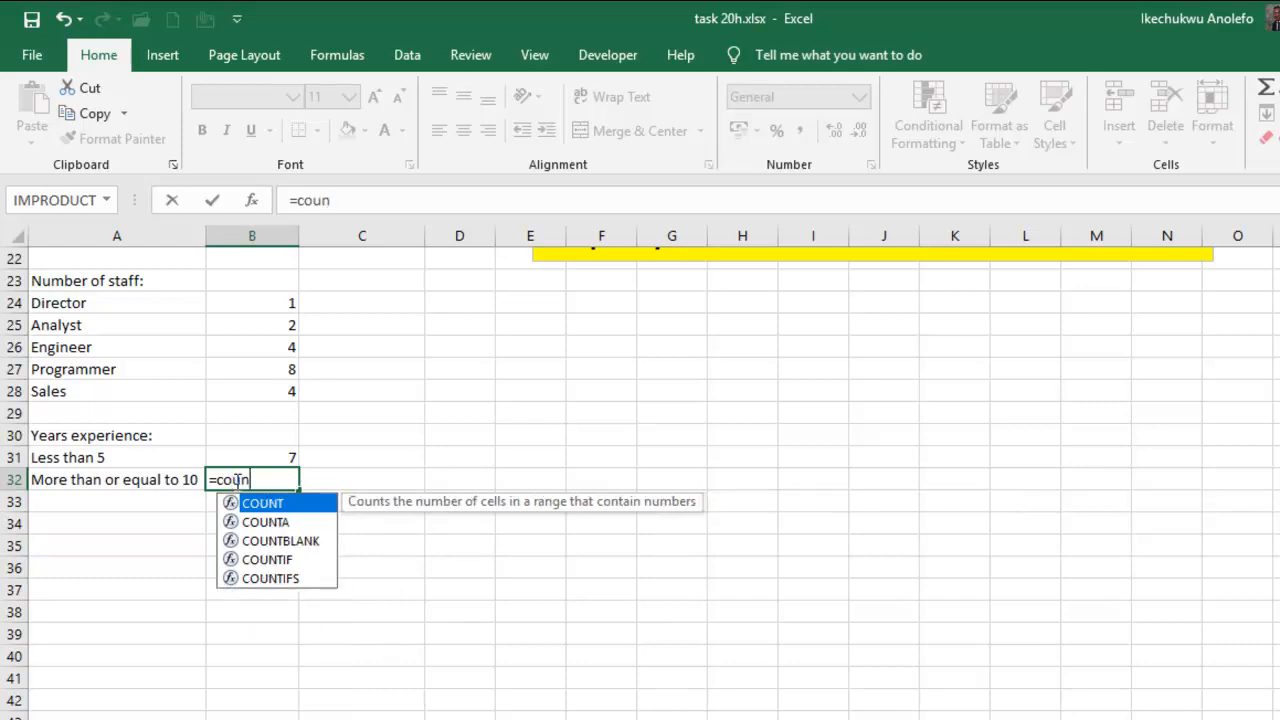
pyautogui.write('tif')
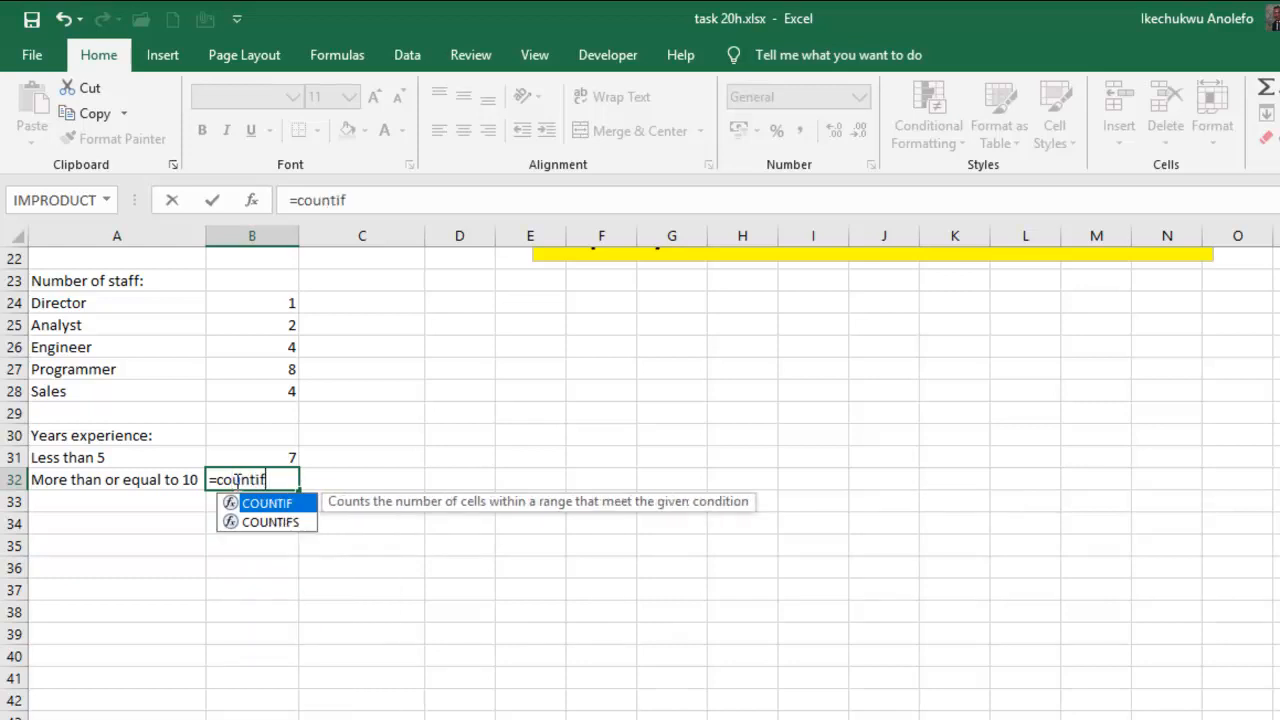
pyautogui.write('(')
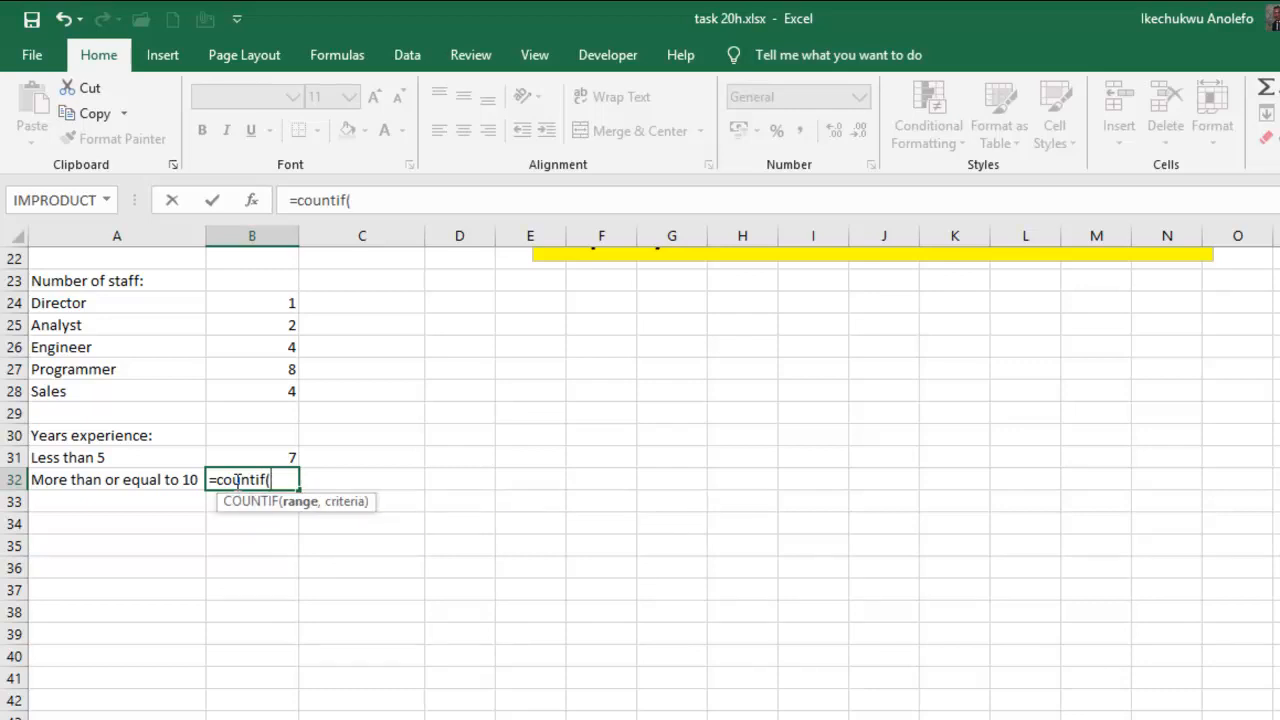
pyautogui.scroll(7, 237, 480)
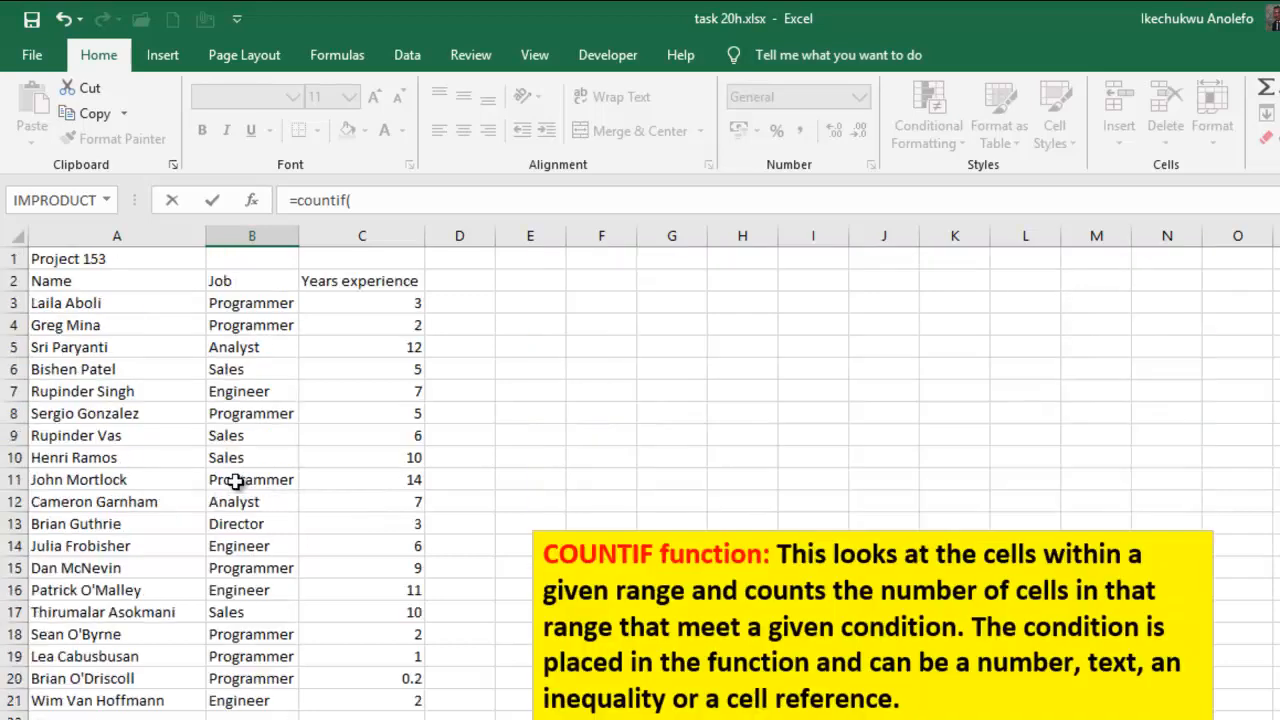
pyautogui.moveTo(374, 303); pyautogui.dragTo(366, 700)
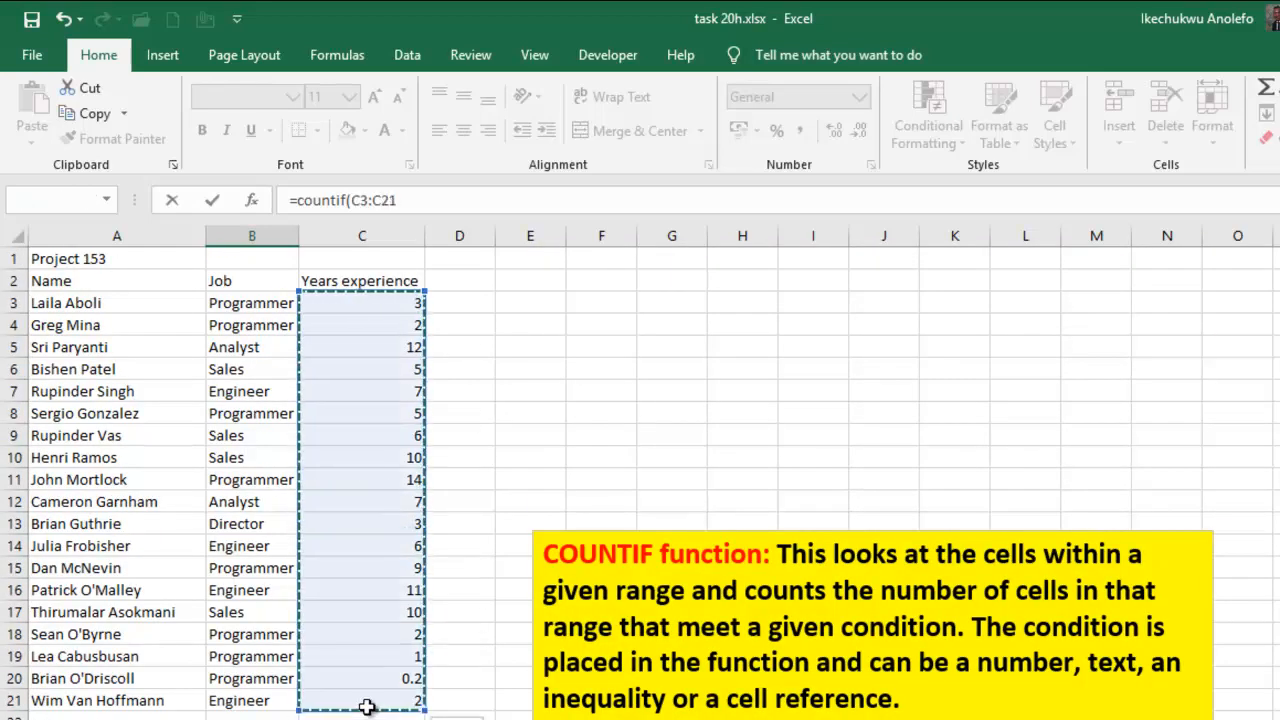
# Make the range in the B32 formula absolute as $C$3:$C$21.
pyautogui.scroll(-4, 378, 675)
pyautogui.moveTo(320, 483); pyautogui.dragTo(267, 484)
pyautogui.click(337, 487)
pyautogui.doubleClick(305, 485)
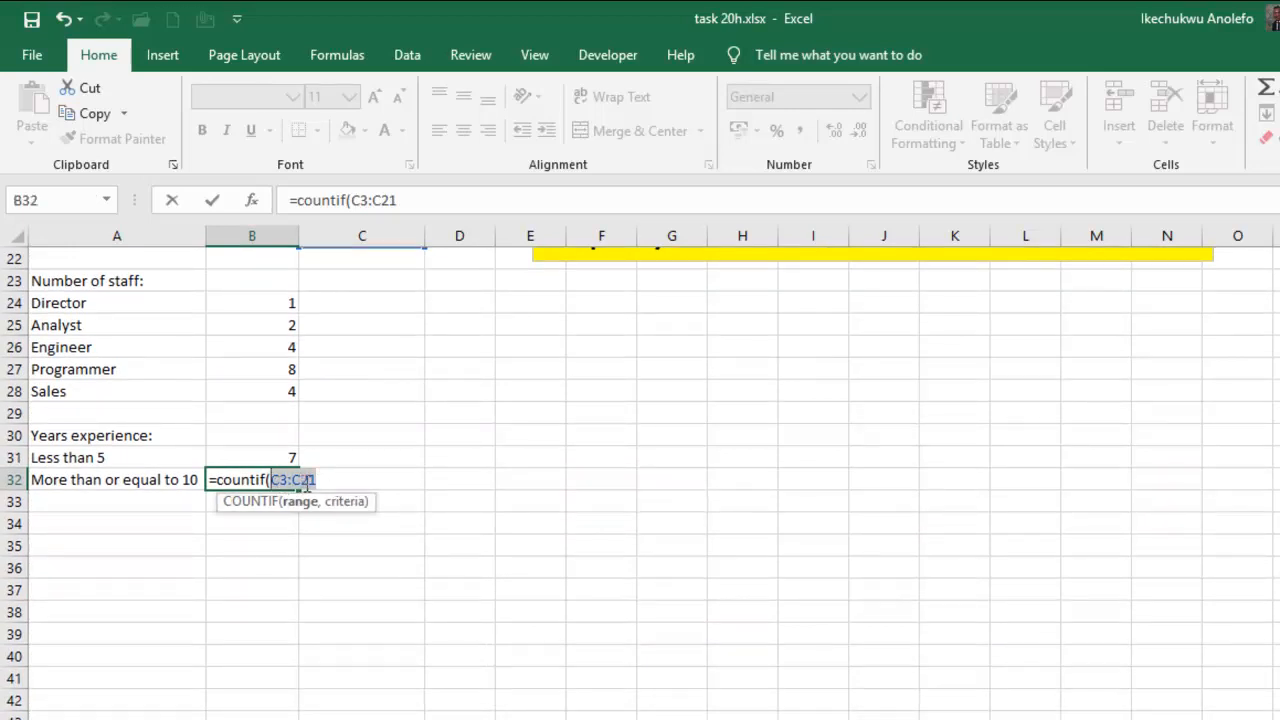
pyautogui.press('F4')
pyautogui.click(372, 483)
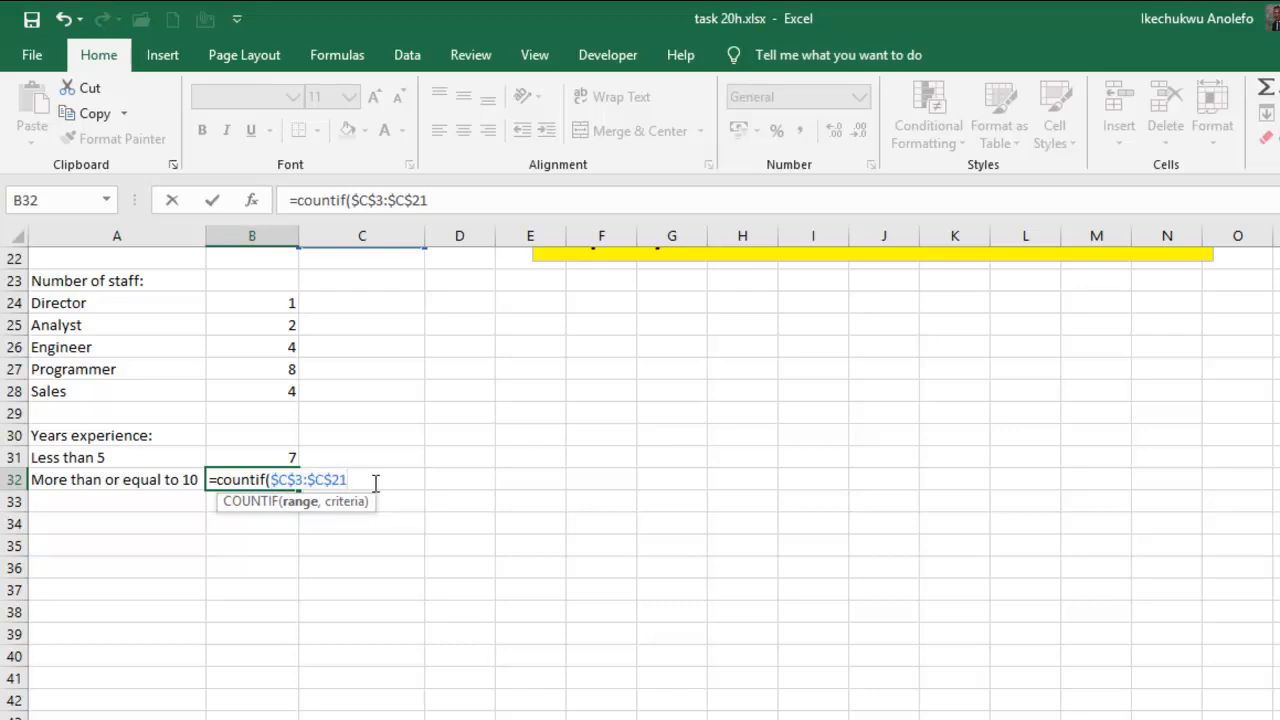
# Add the criteria ">=10" to the COUNTIF formula in B32 and close its bracket.
pyautogui.write(',""')
pyautogui.click(358, 479)
pyautogui.write('>=10')
pyautogui.click(415, 487)
pyautogui.write(')')
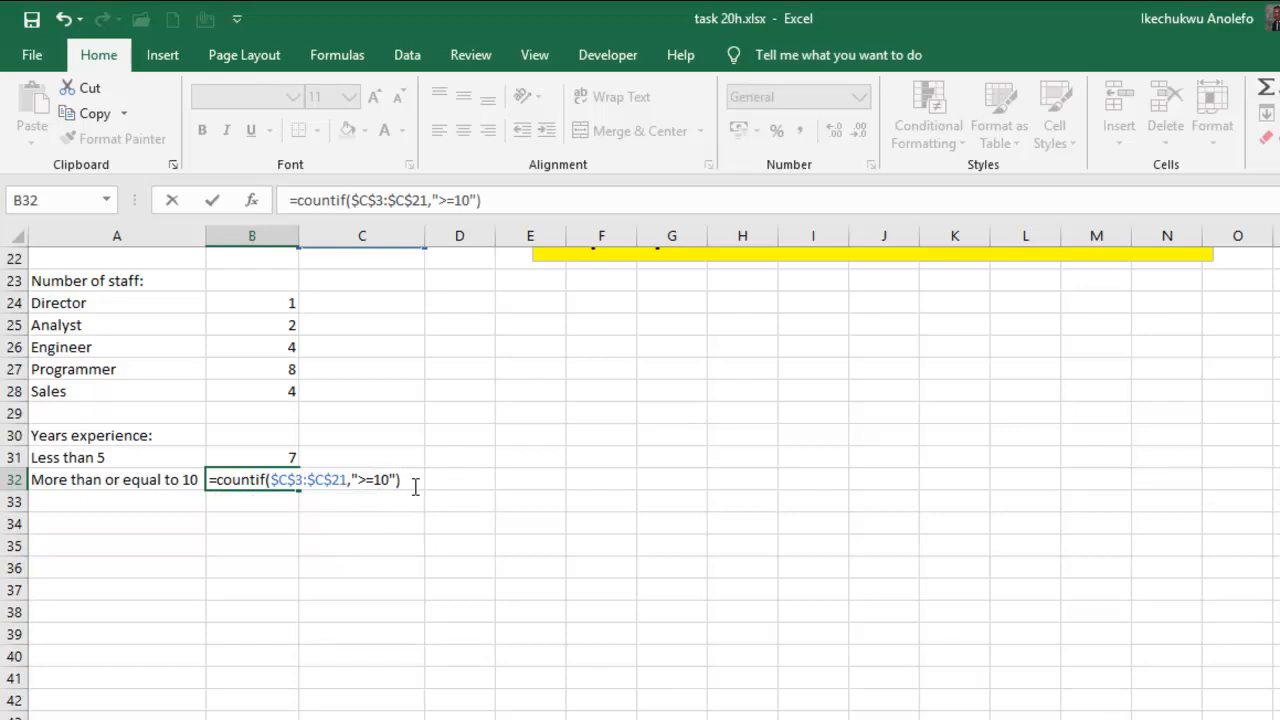
pyautogui.write('#')
pyautogui.press('Return')
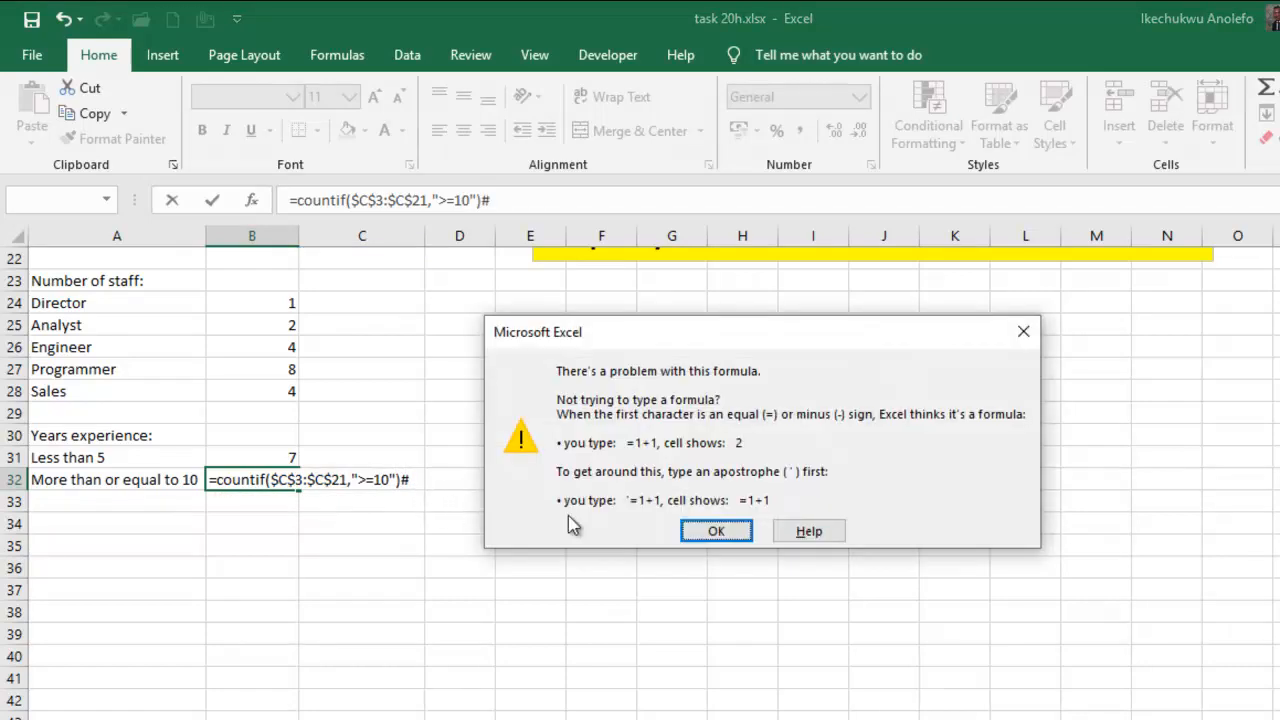
pyautogui.click(705, 536)
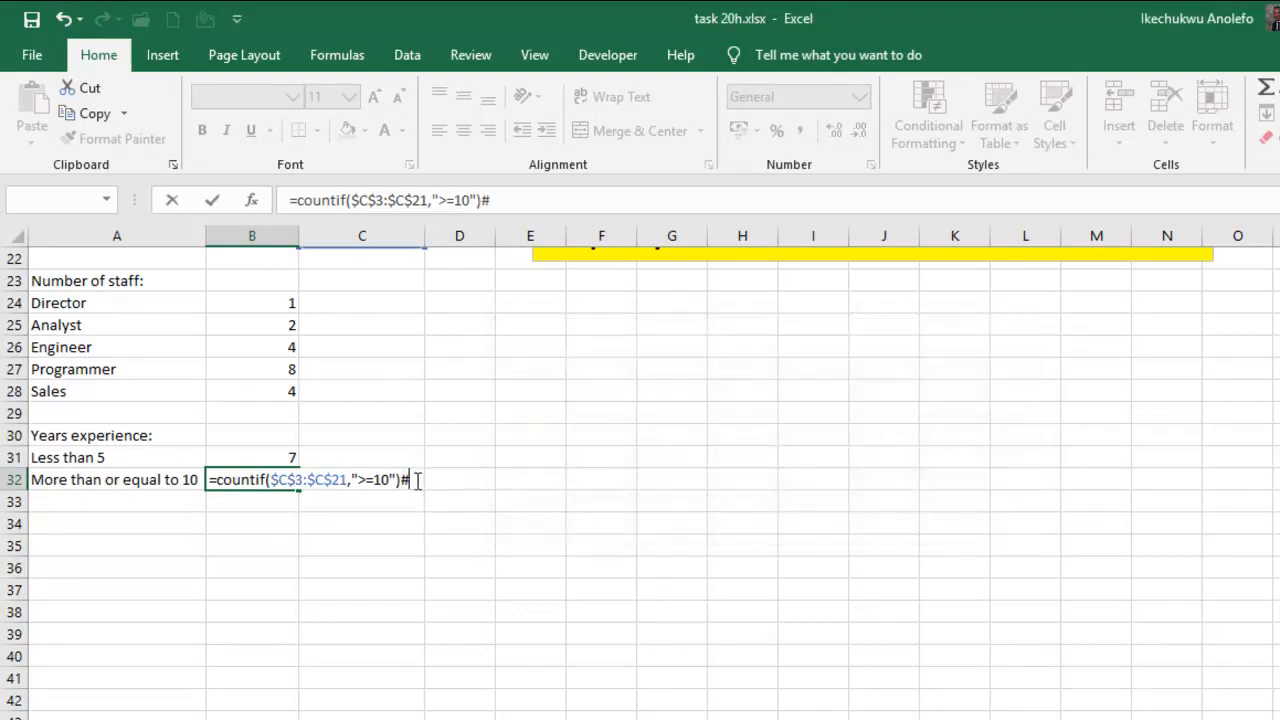
pyautogui.press('BackSpace')
# Enter the completed COUNTIF formula in B32 and review its $C$3:$C$21 range argument without changing it.
pyautogui.press('Return')
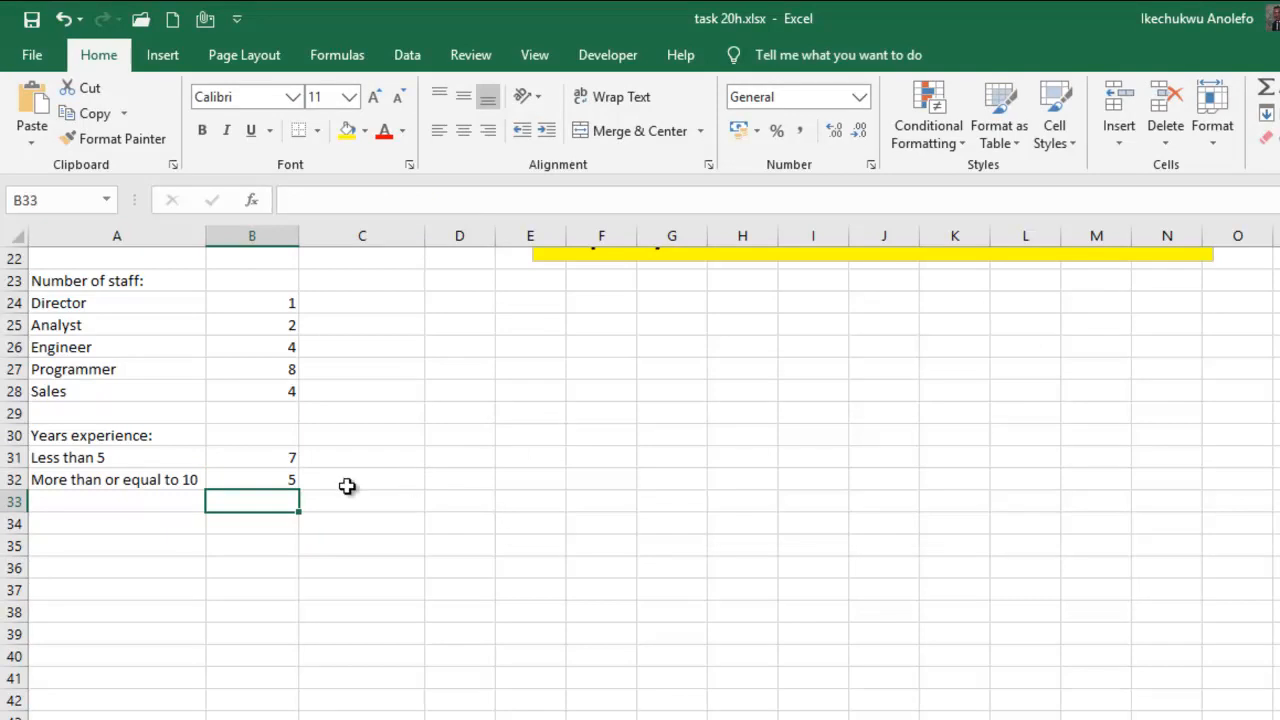
pyautogui.click(276, 480)
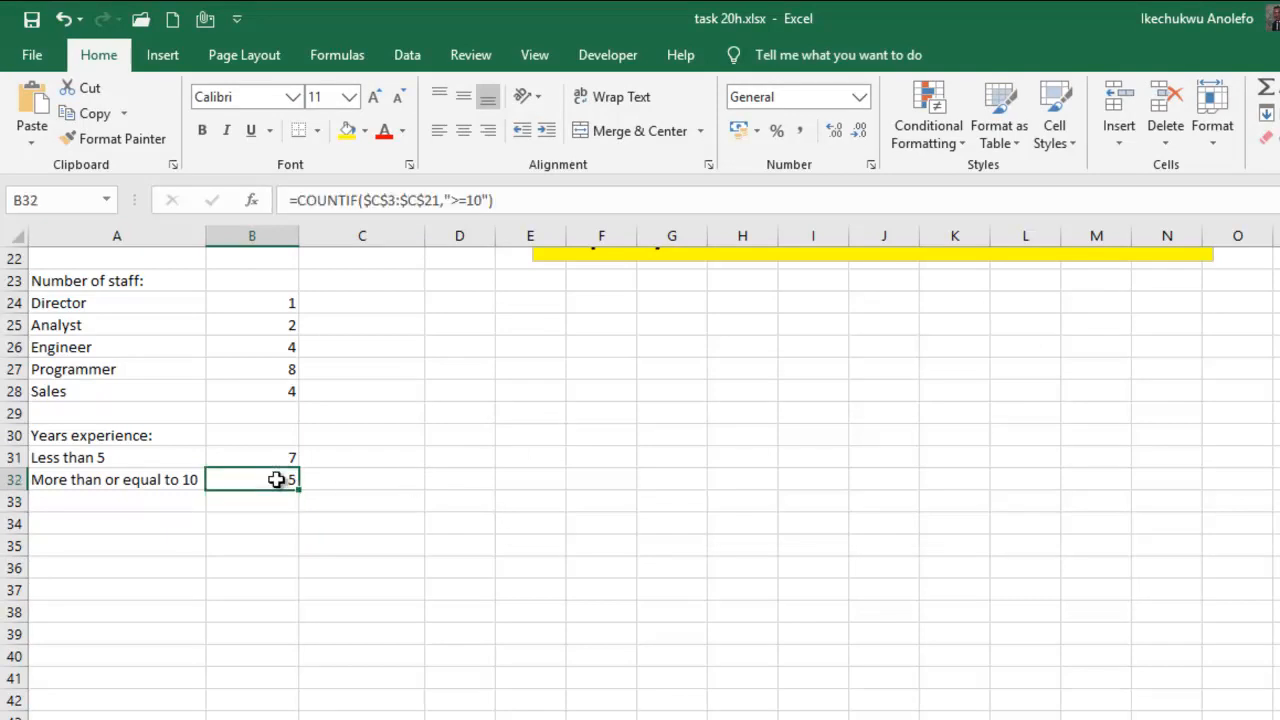
pyautogui.scroll(1, 276, 480)
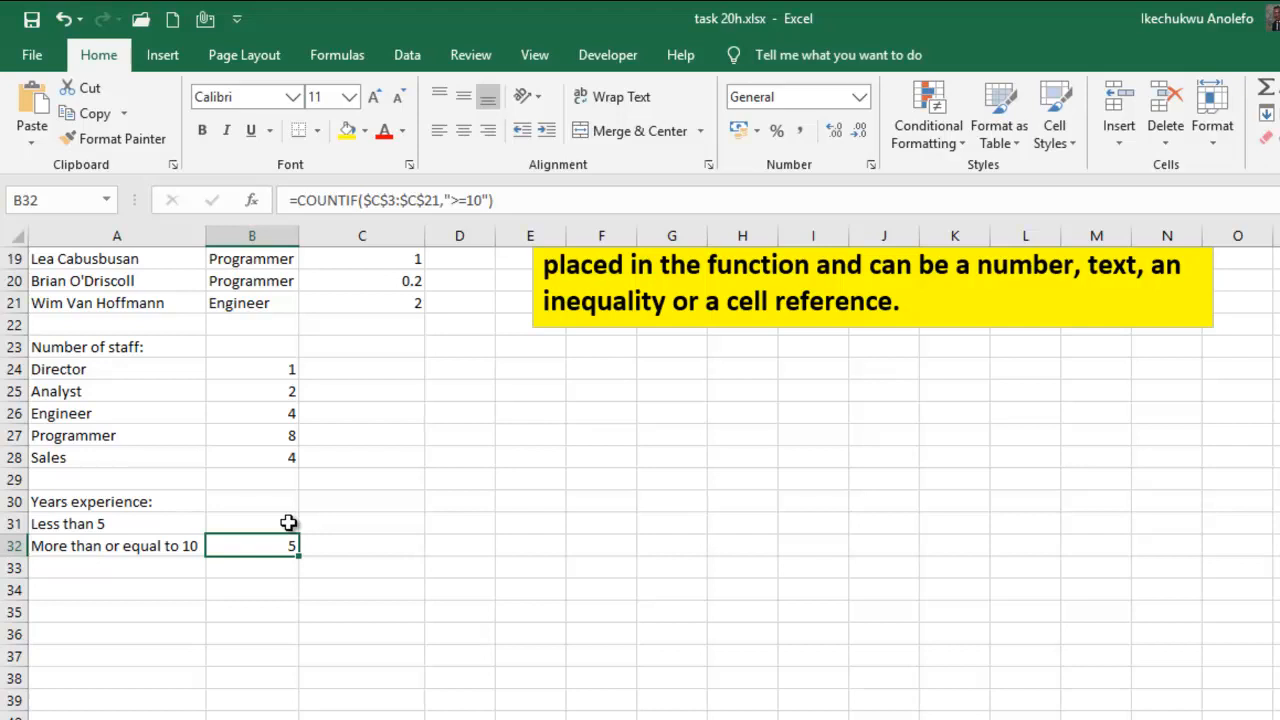
pyautogui.moveTo(437, 206); pyautogui.dragTo(381, 210)
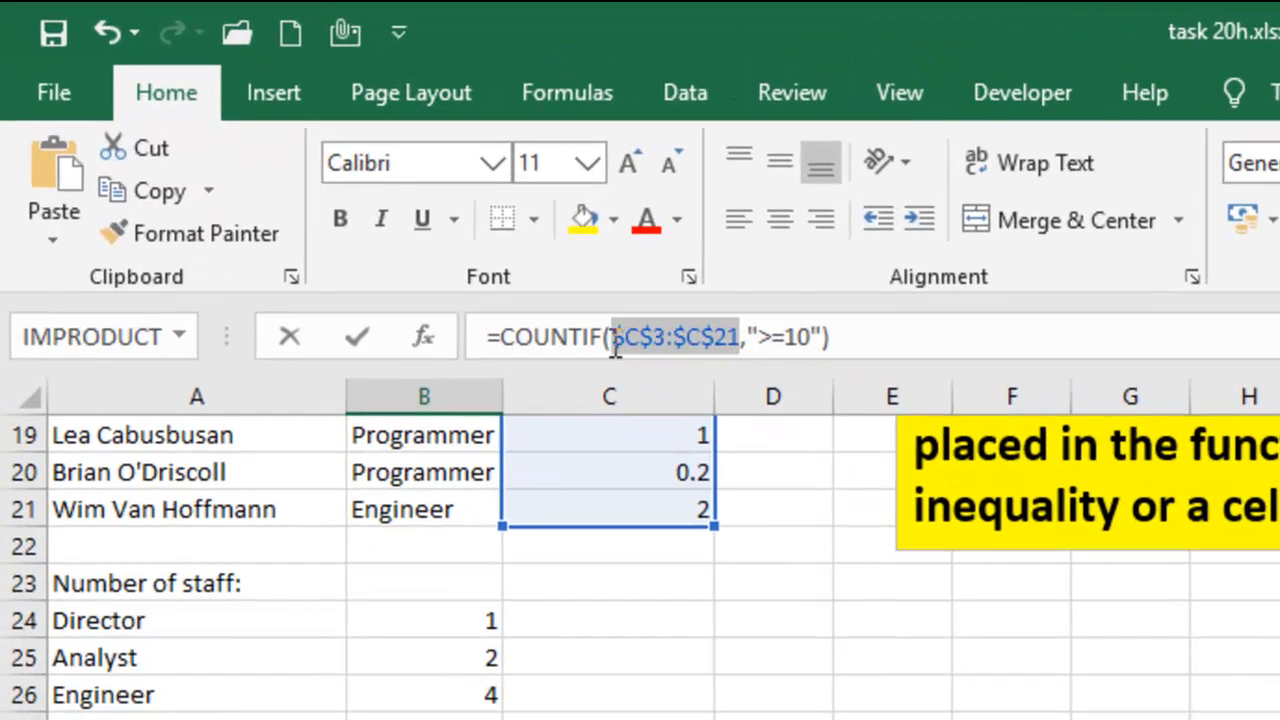
pyautogui.moveTo(615, 341); pyautogui.dragTo(616, 342)
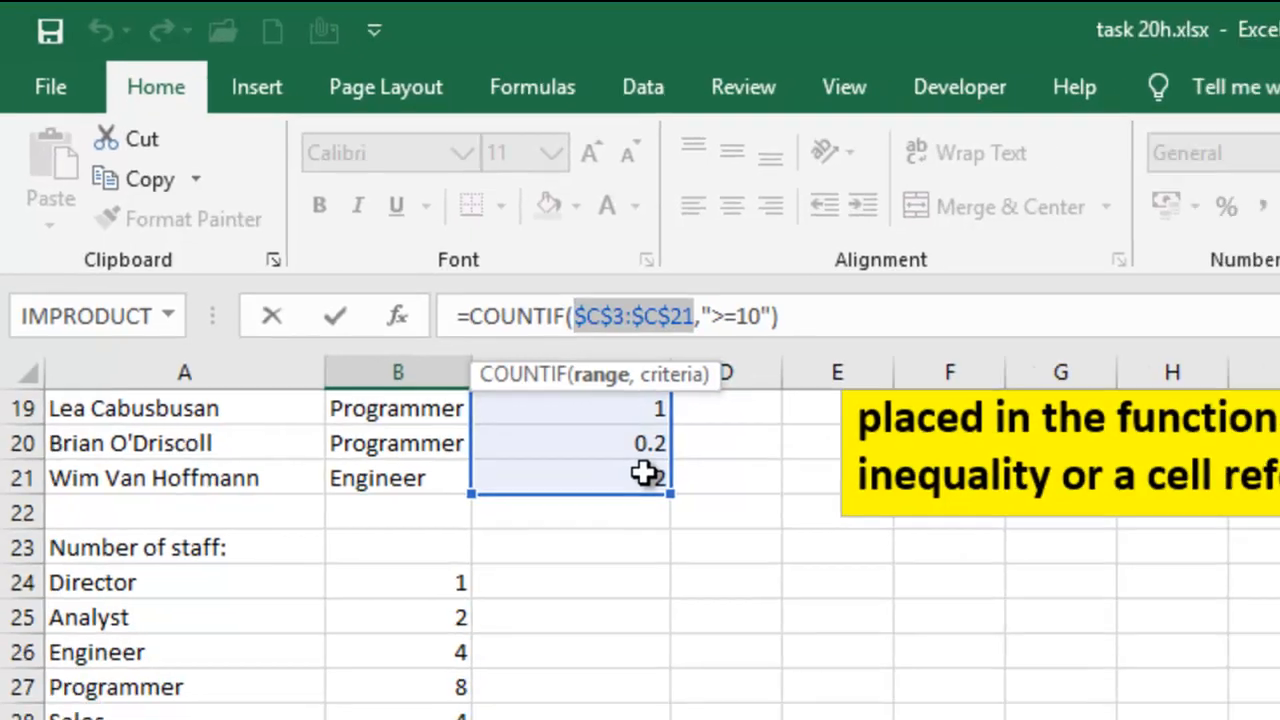
pyautogui.hotkey('ctrl', 'Return')
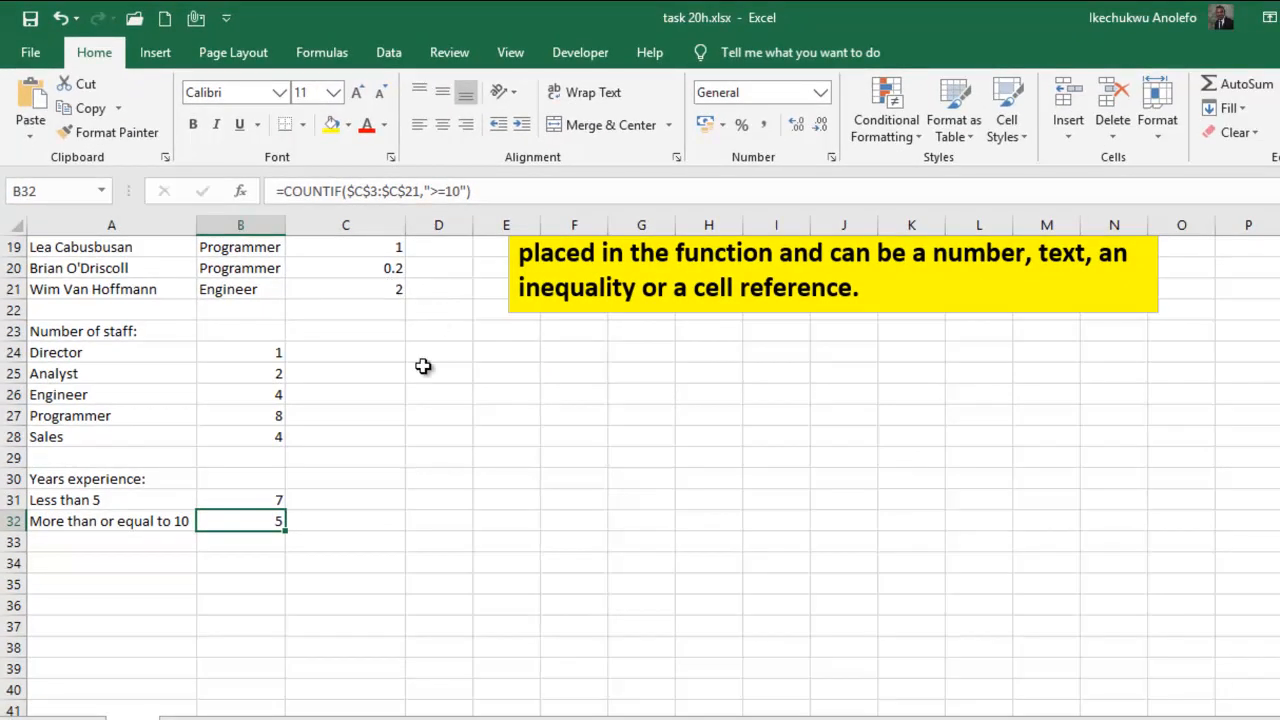